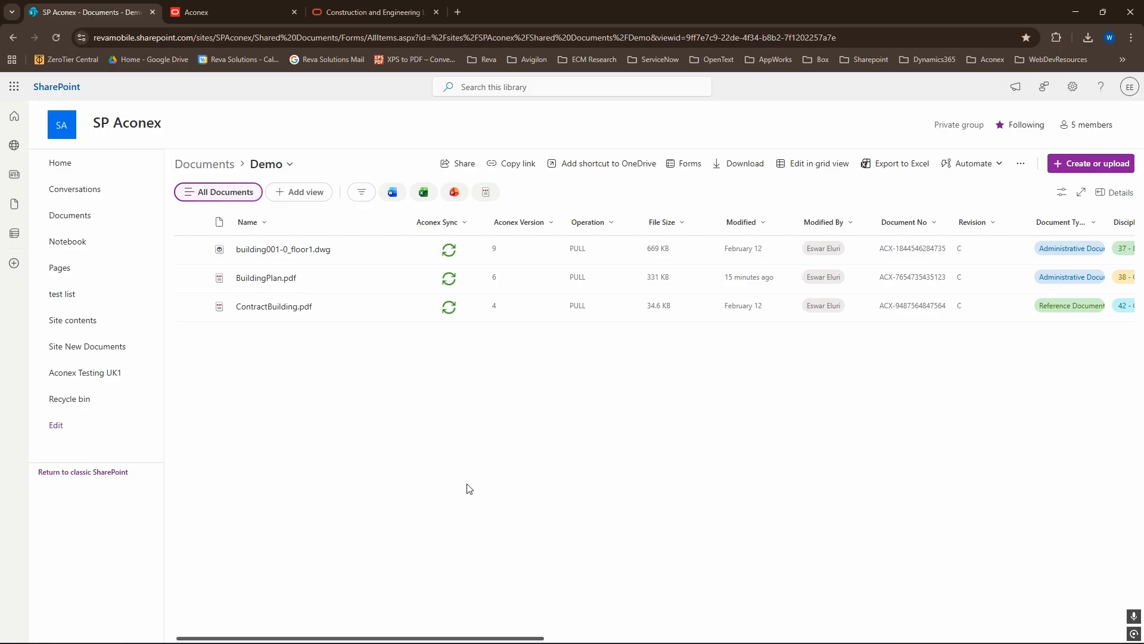
# - Open the Aconex configuration of the Demo library and review its SharePoint-to-Aconex metadata mappings
pyautogui.click(1021, 164)
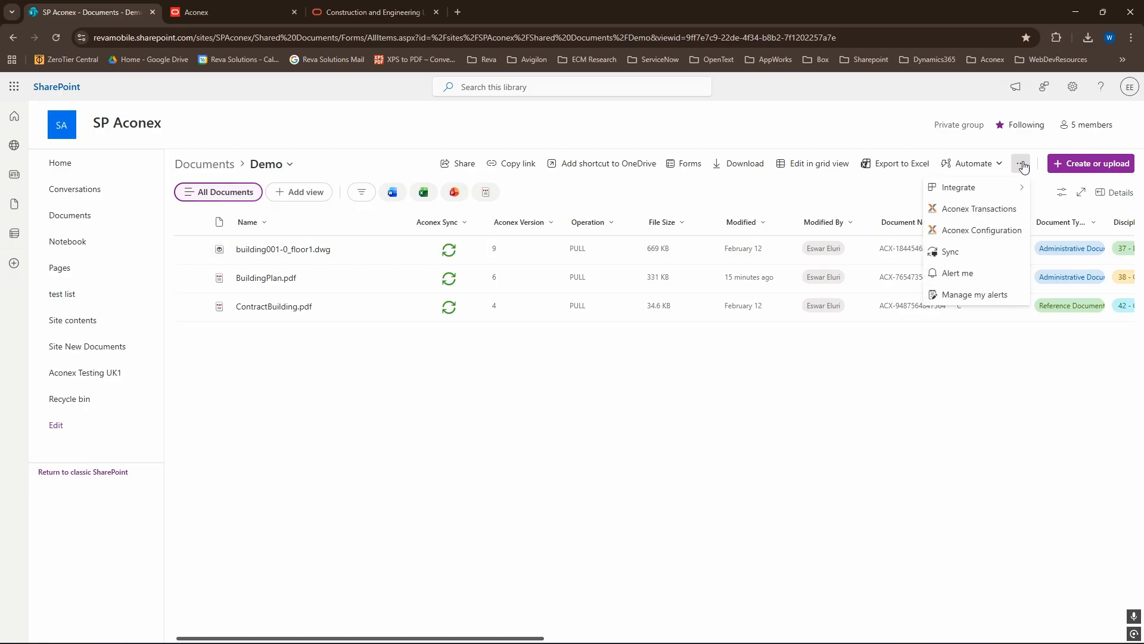
pyautogui.click(977, 232)
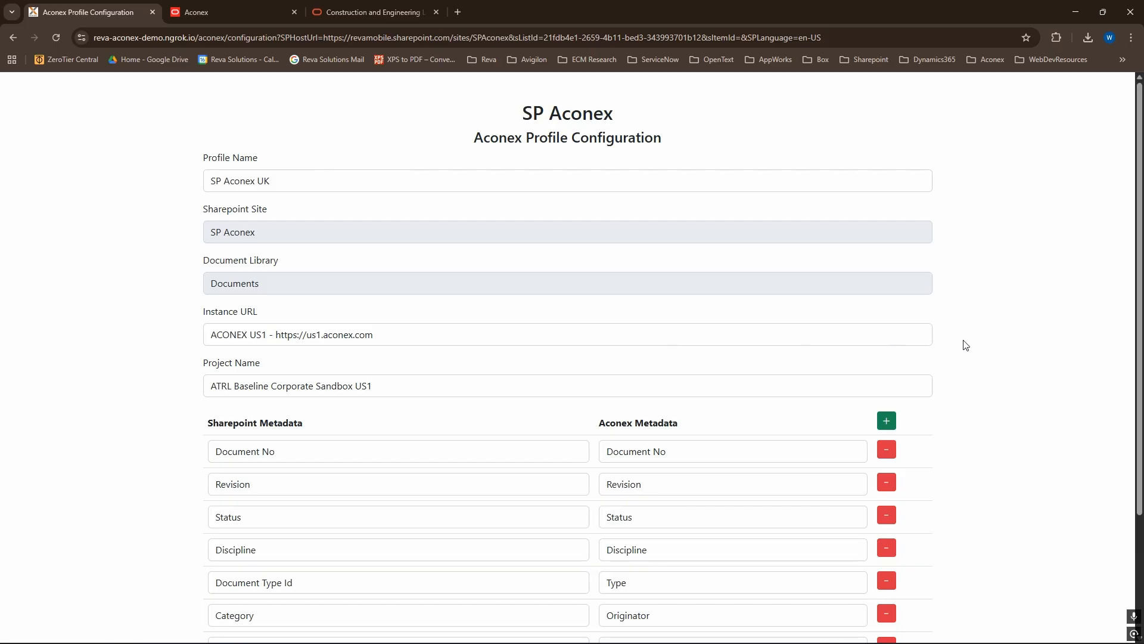
pyautogui.scroll(-3, 966, 345)
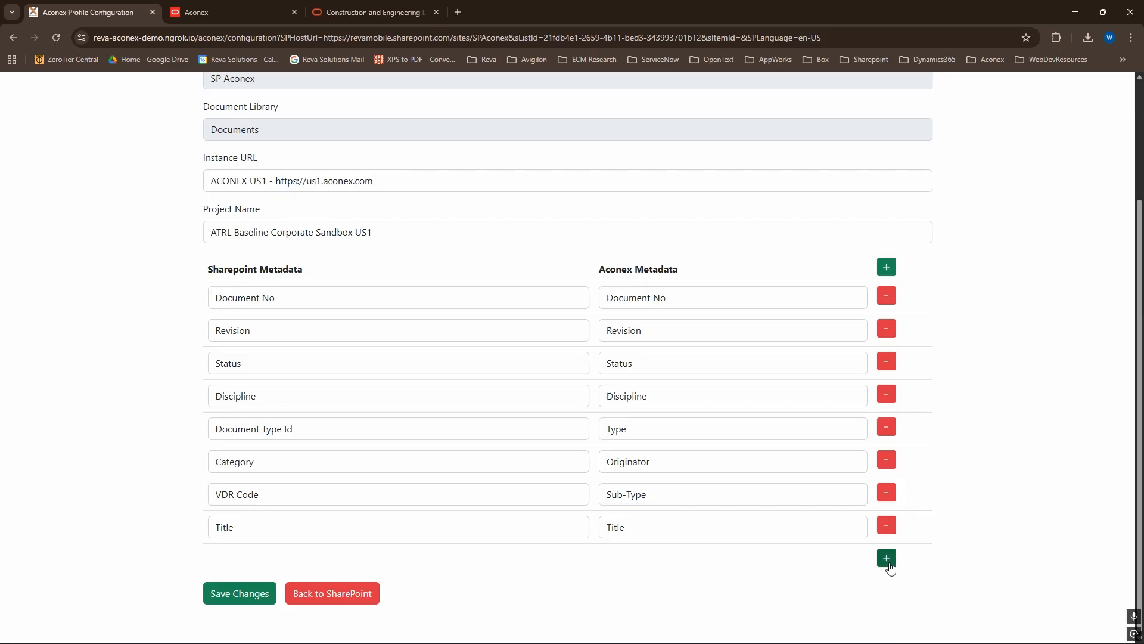
# - Add a metadata mapping row pairing SharePoint Agreement No with Aconex Agreement No, and remove that row again
pyautogui.click(887, 559)
pyautogui.click(481, 566)
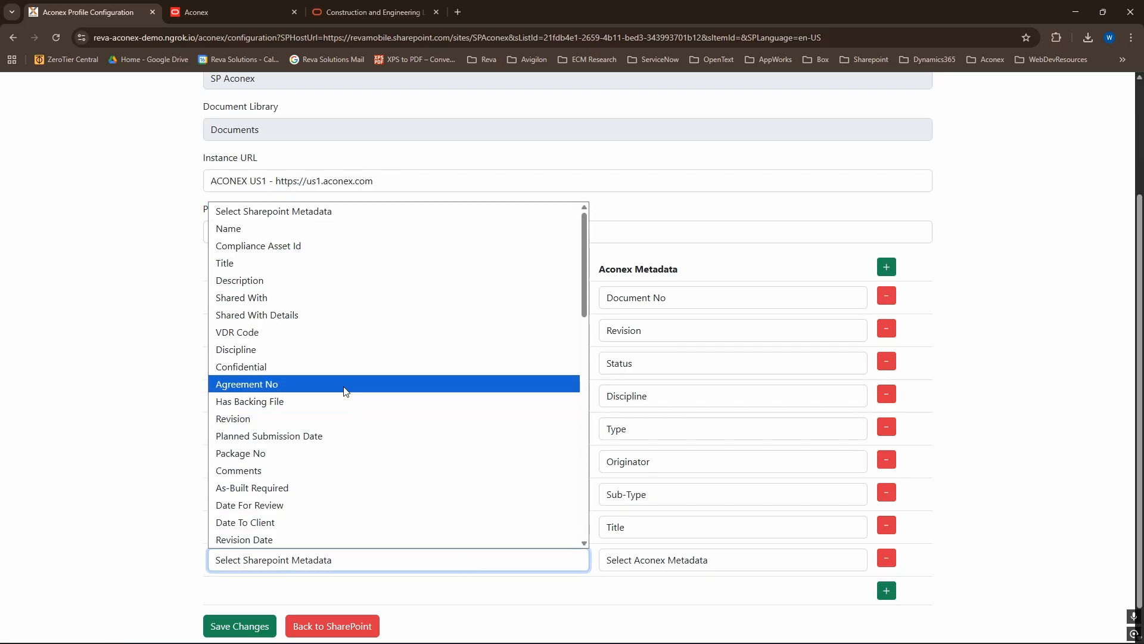
pyautogui.scroll(-4, 344, 390)
pyautogui.scroll(4, 270, 284)
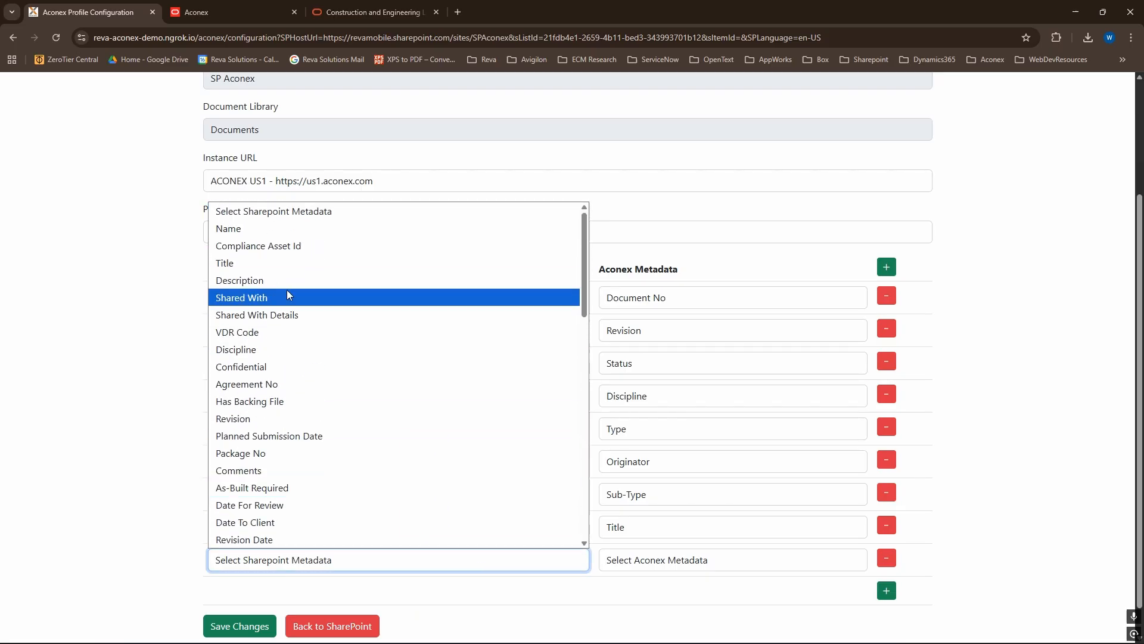
pyautogui.click(279, 384)
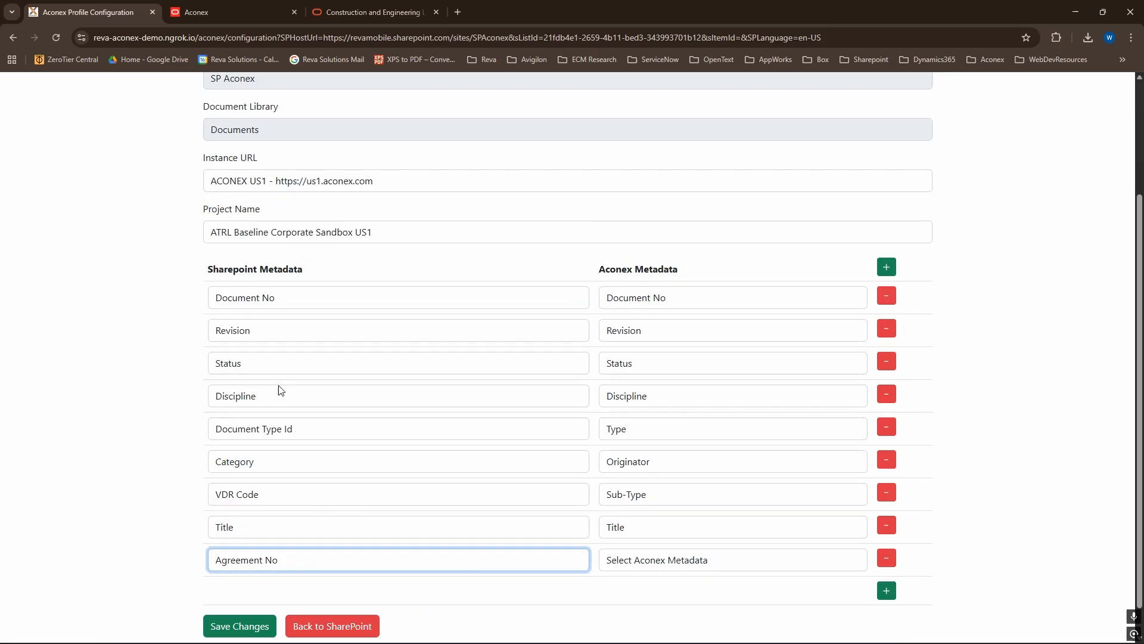
pyautogui.click(745, 565)
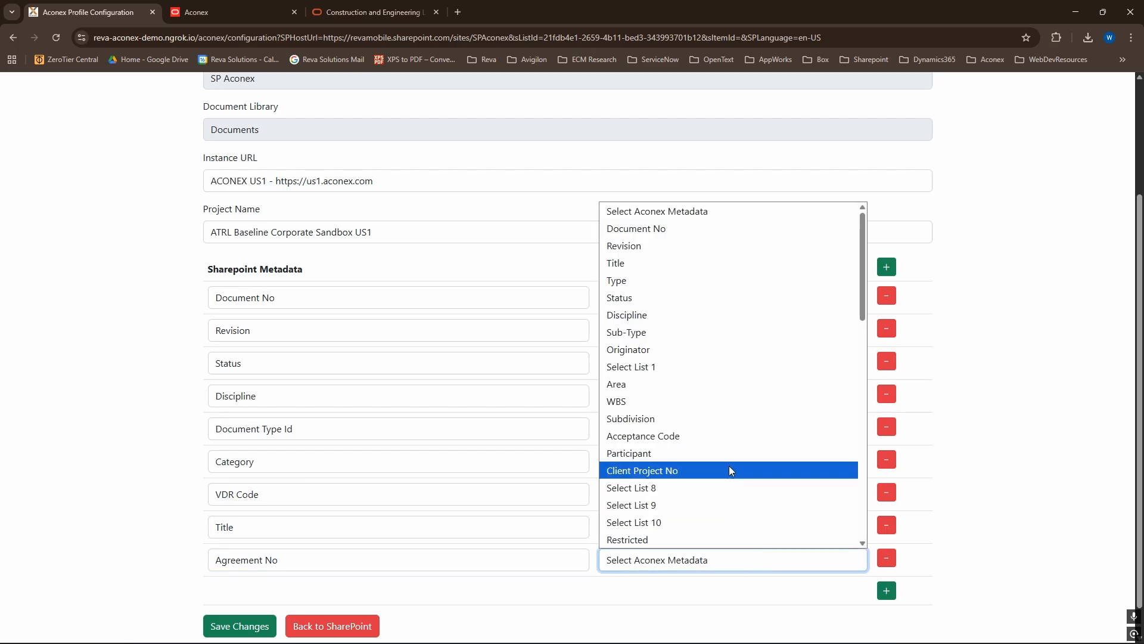
pyautogui.scroll(-3, 689, 352)
pyautogui.click(692, 377)
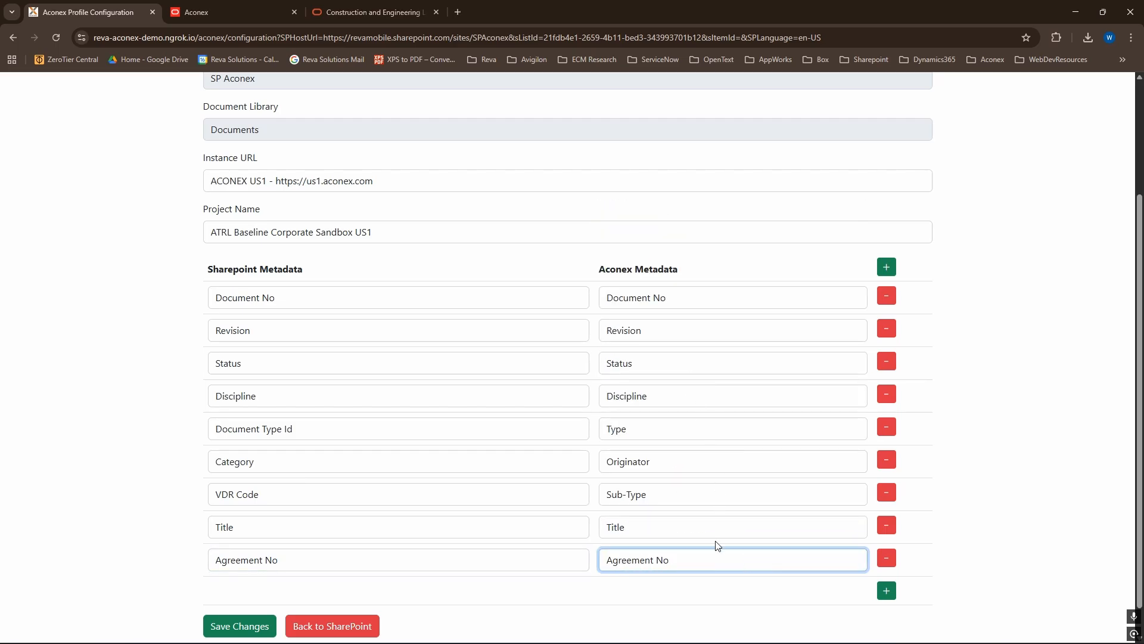
pyautogui.click(739, 591)
pyautogui.click(889, 563)
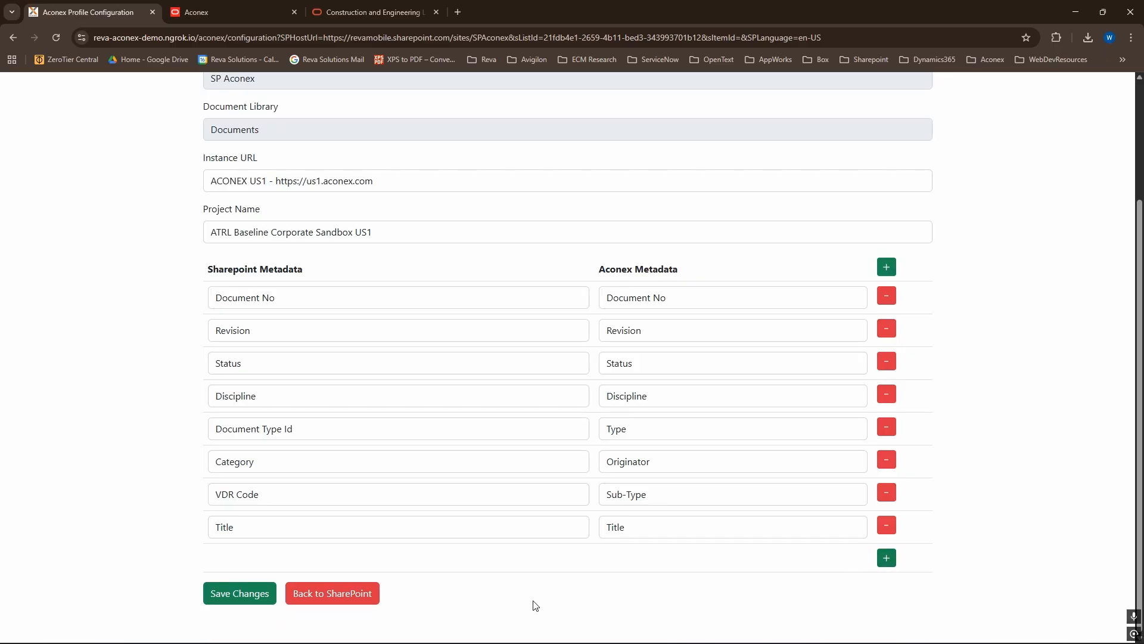
# - Return to the SharePoint Demo folder and push BuildingPlan.pdf to Aconex with the Create New Version action
pyautogui.click(361, 593)
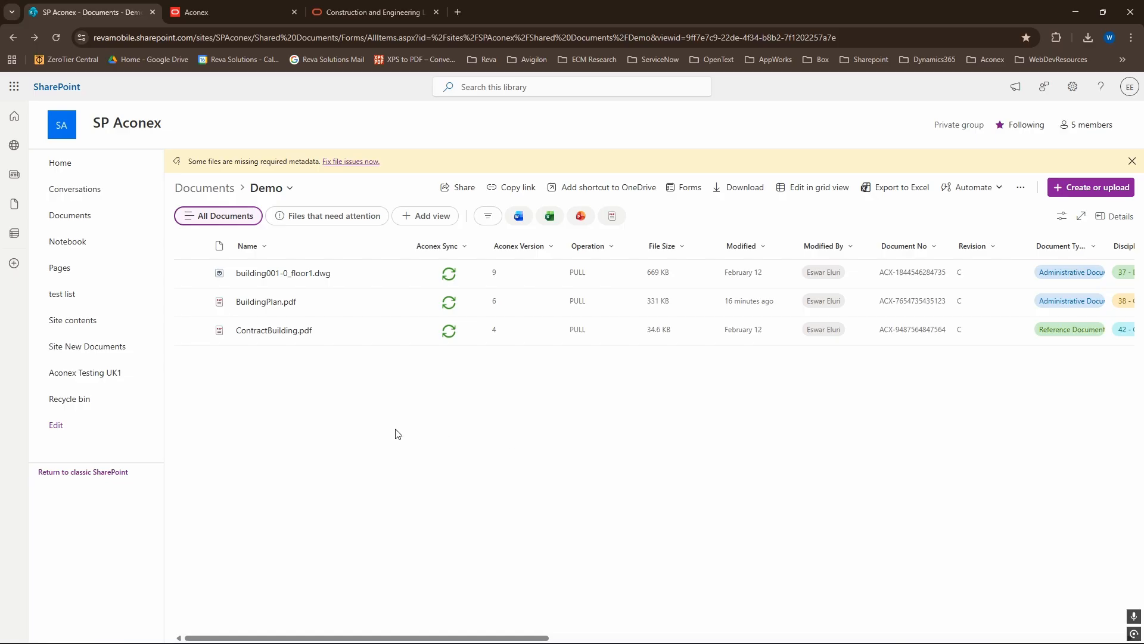
pyautogui.click(197, 303)
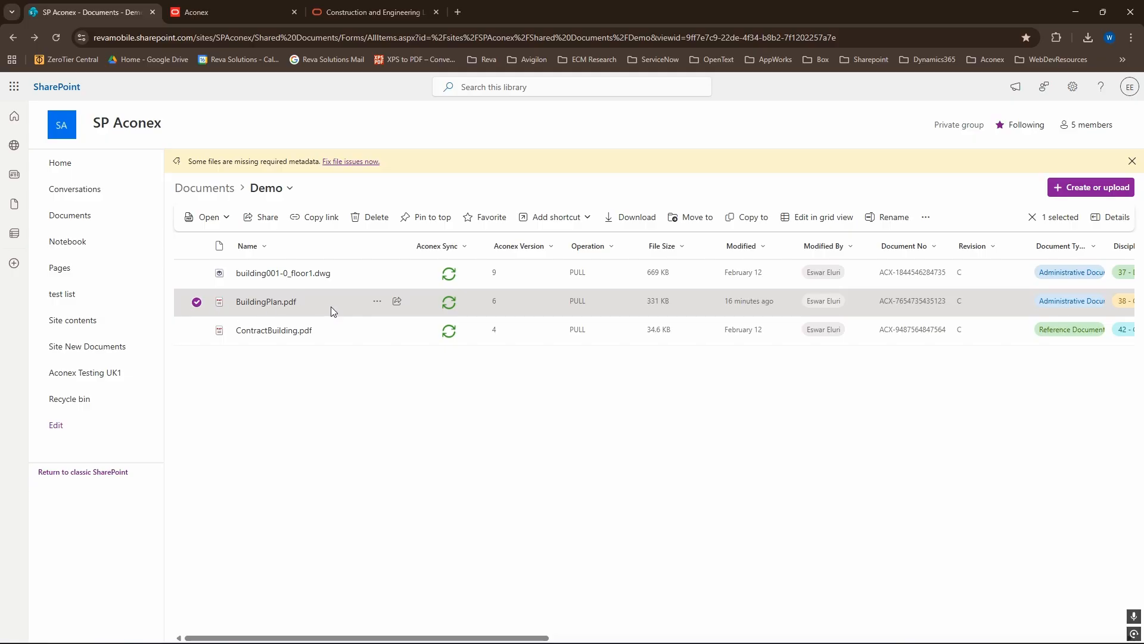
pyautogui.click(378, 302)
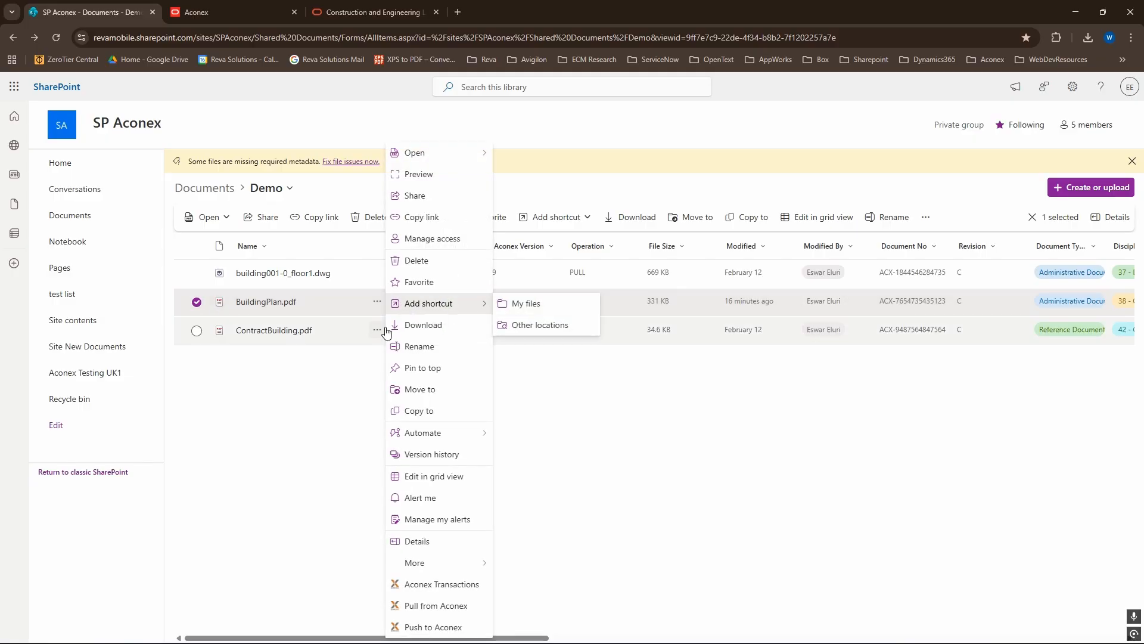
pyautogui.click(456, 628)
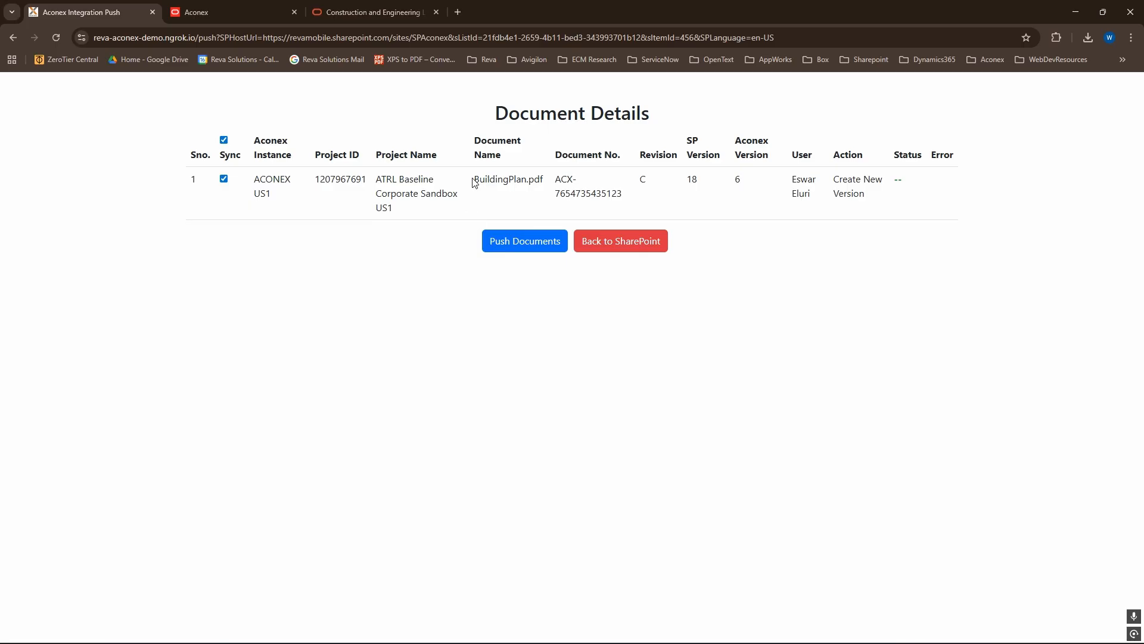
pyautogui.moveTo(474, 178); pyautogui.dragTo(554, 187)
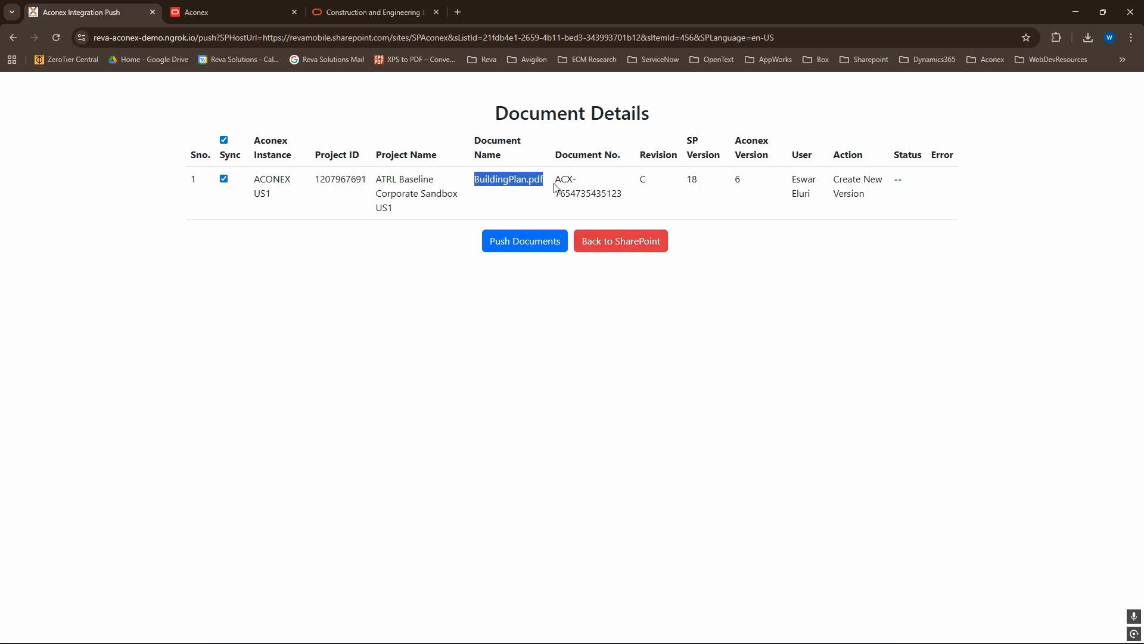
pyautogui.moveTo(834, 182); pyautogui.dragTo(878, 201)
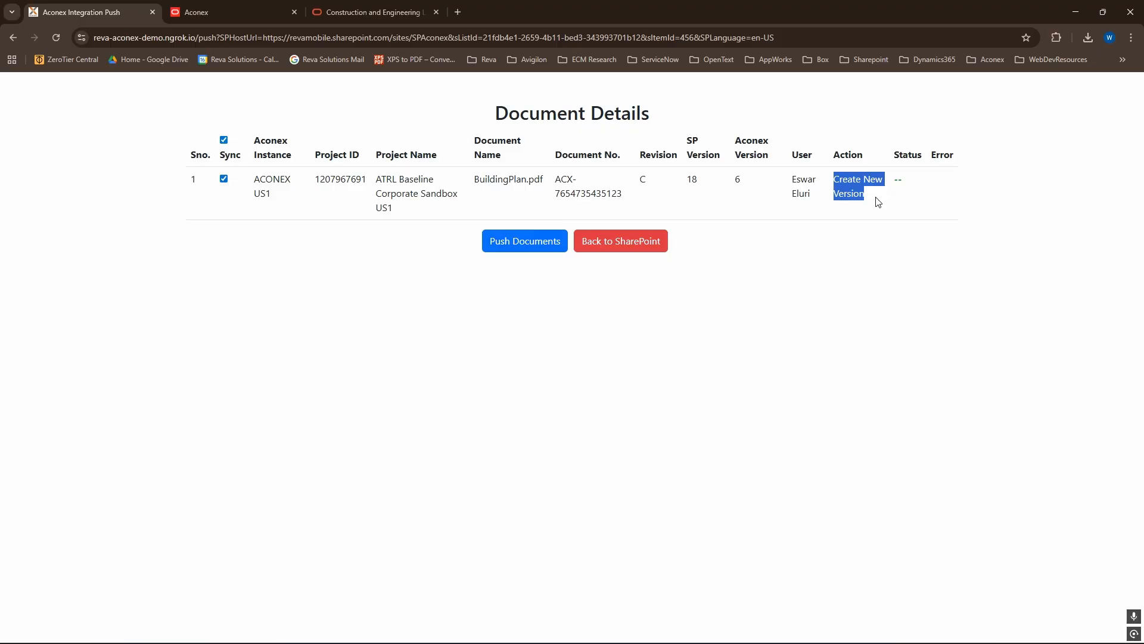
pyautogui.click(527, 249)
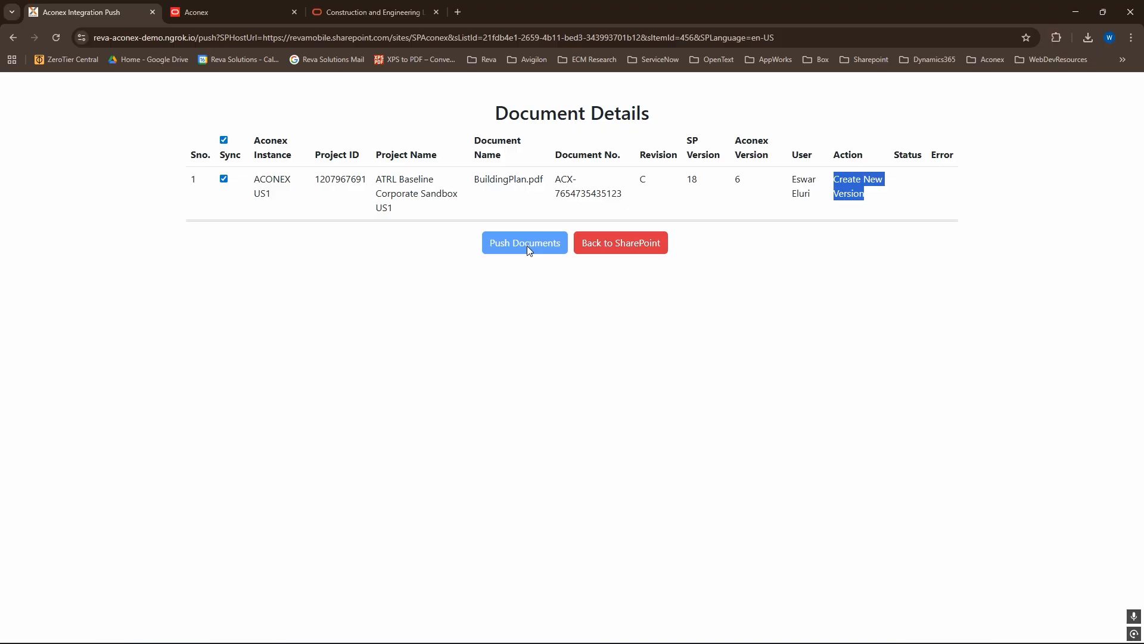
pyautogui.click(744, 185)
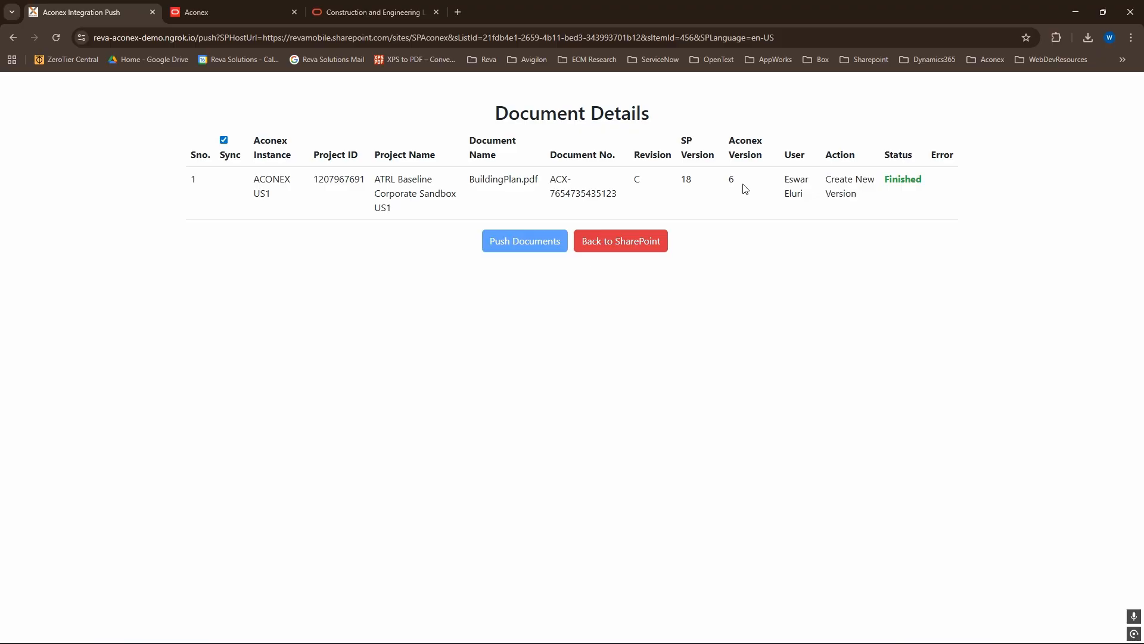
# - Return to the Demo folder, open BuildingPlan.pdf with its details, and copy its Document No
pyautogui.click(636, 250)
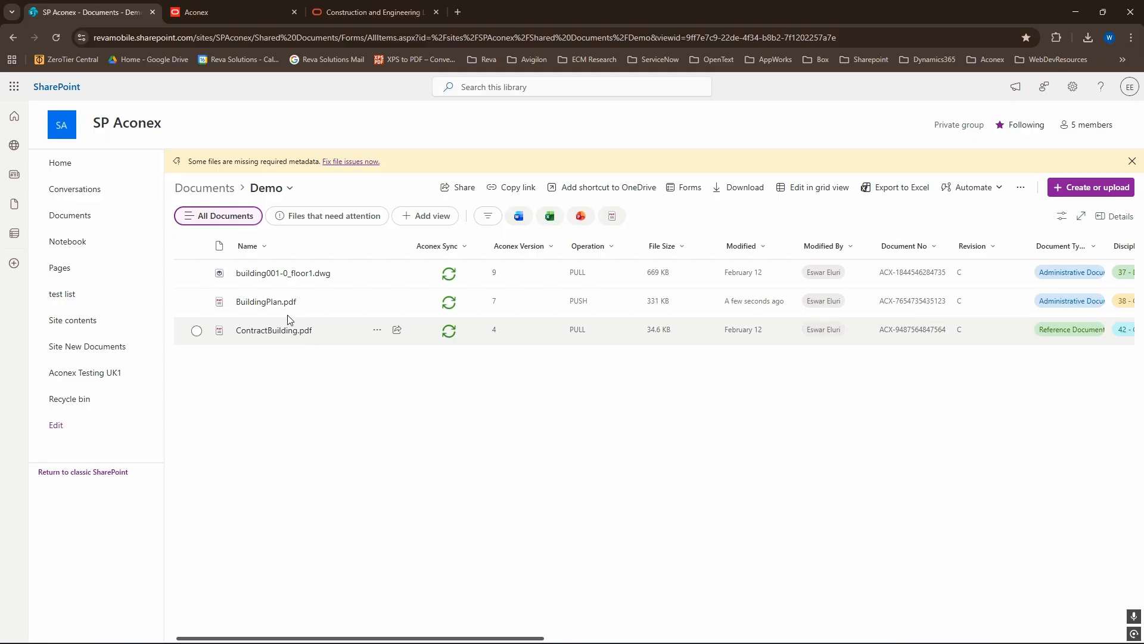
pyautogui.click(266, 301)
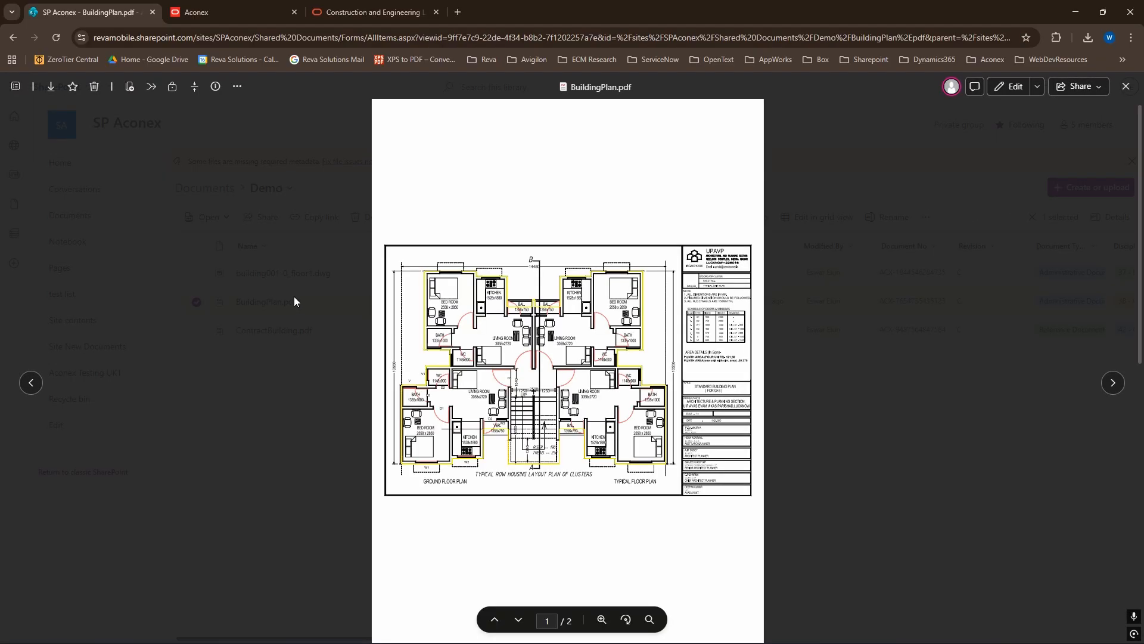
pyautogui.click(216, 86)
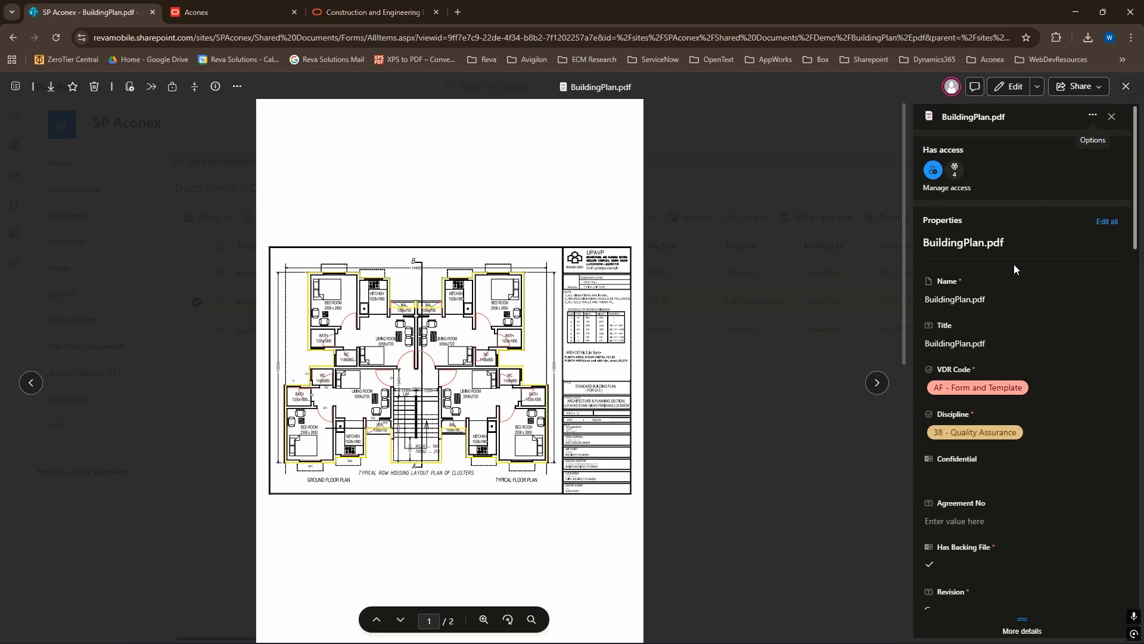
pyautogui.scroll(-10, 1013, 275)
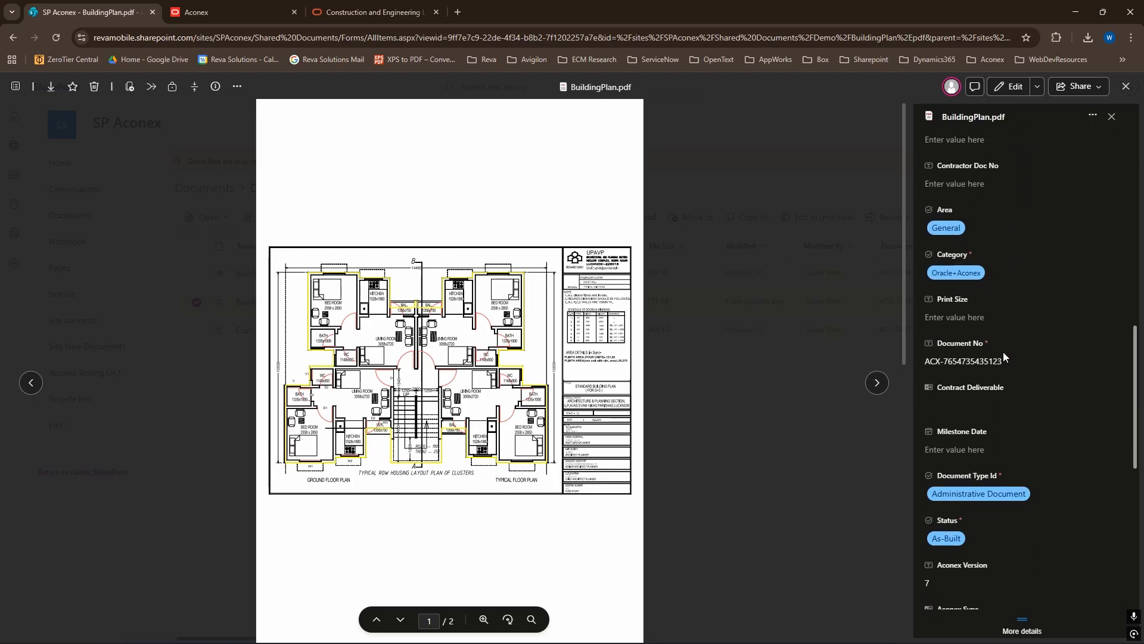
pyautogui.click(962, 362)
pyautogui.hotkey('ctrl', 'a')
pyautogui.hotkey('ctrl', 'c')
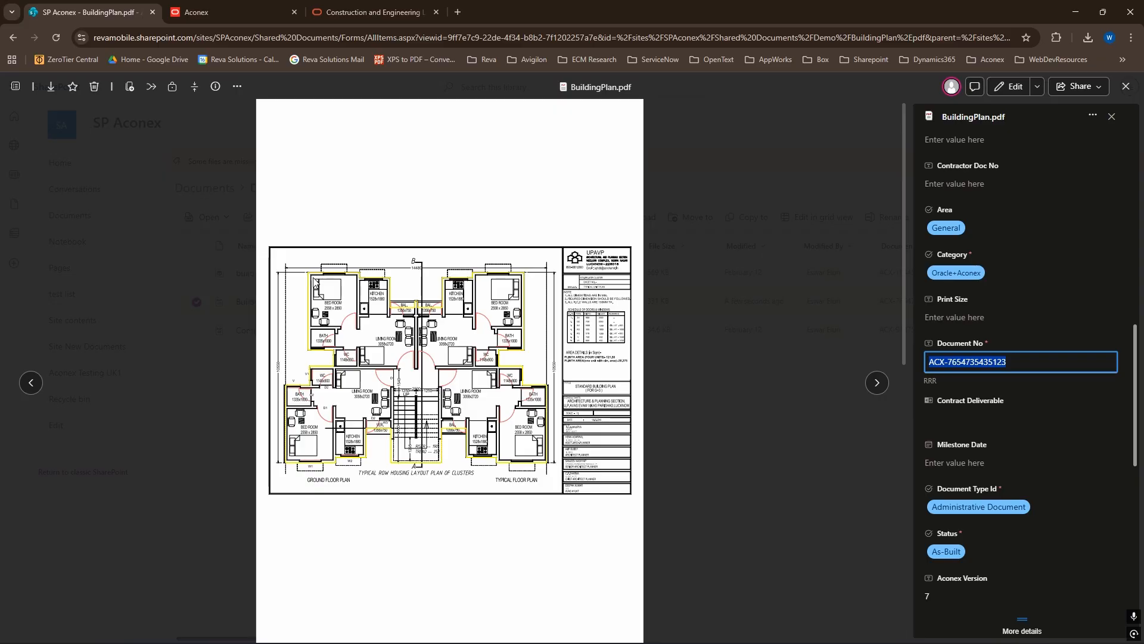
# - Switch to Aconex, search the Document Register for the copied document number and open the BuildingPlan.pdf record
pyautogui.click(197, 12)
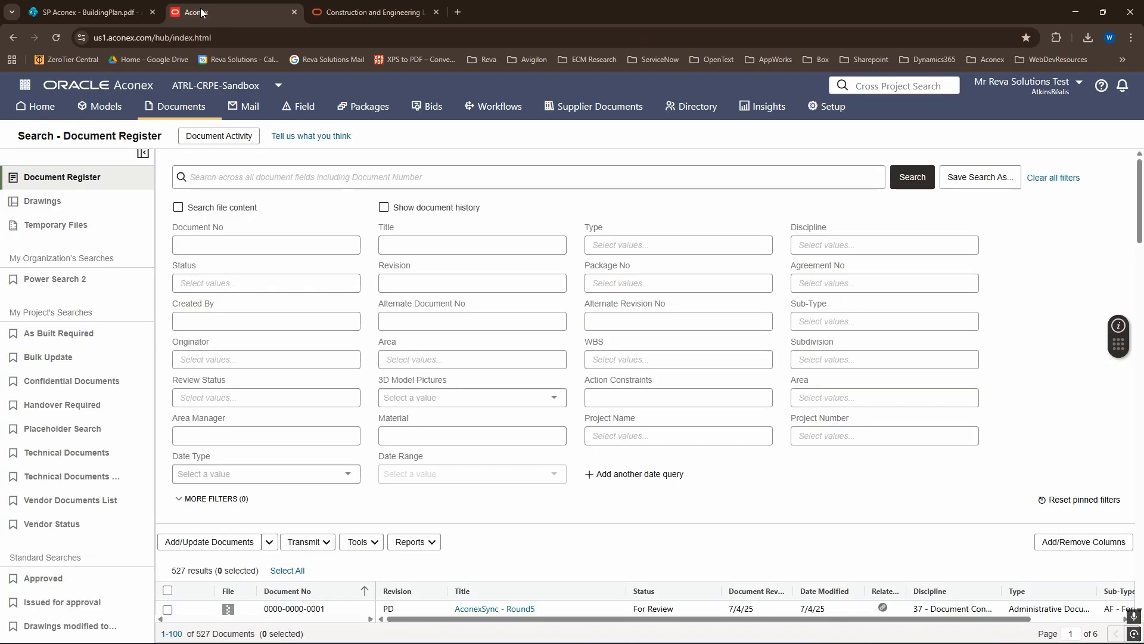
pyautogui.click(232, 173)
pyautogui.hotkey('ctrl', 'v')
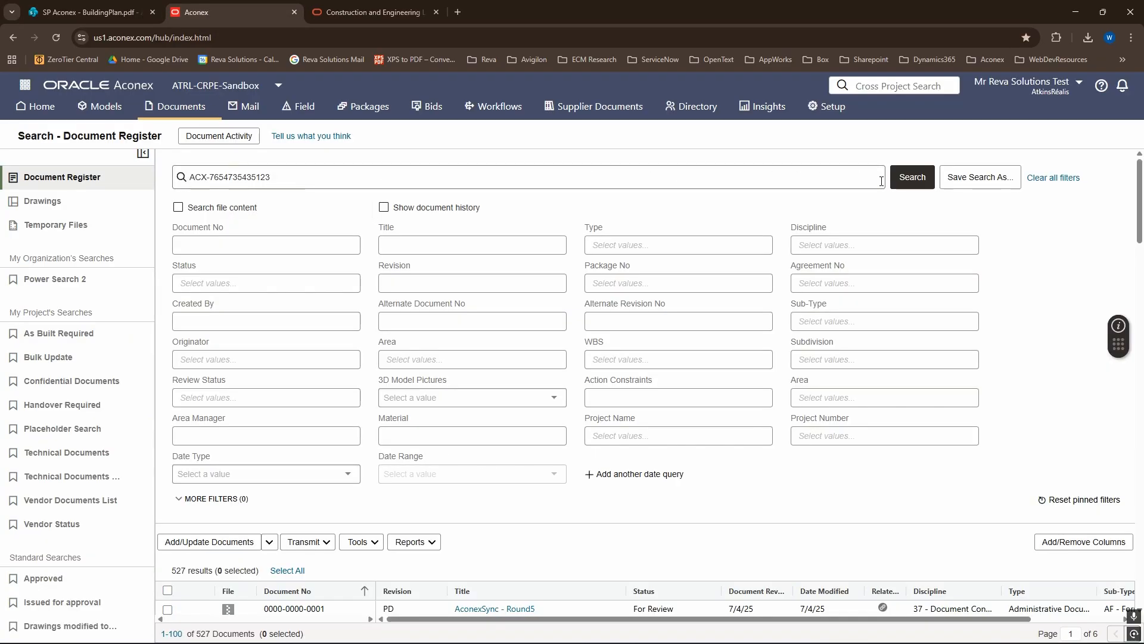
pyautogui.click(910, 178)
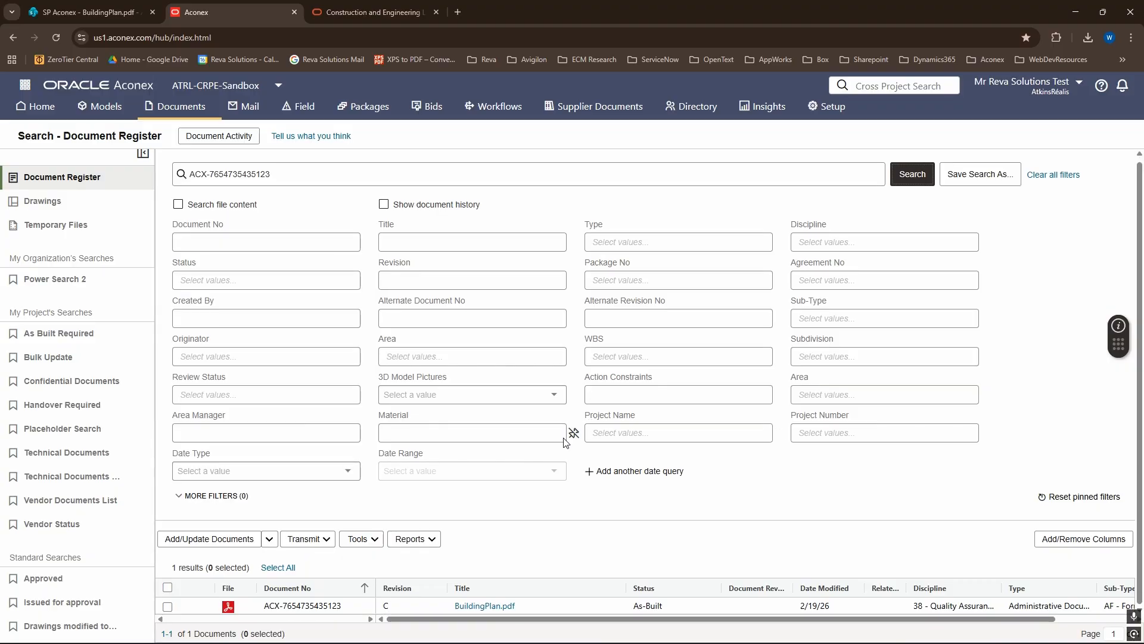
pyautogui.click(484, 608)
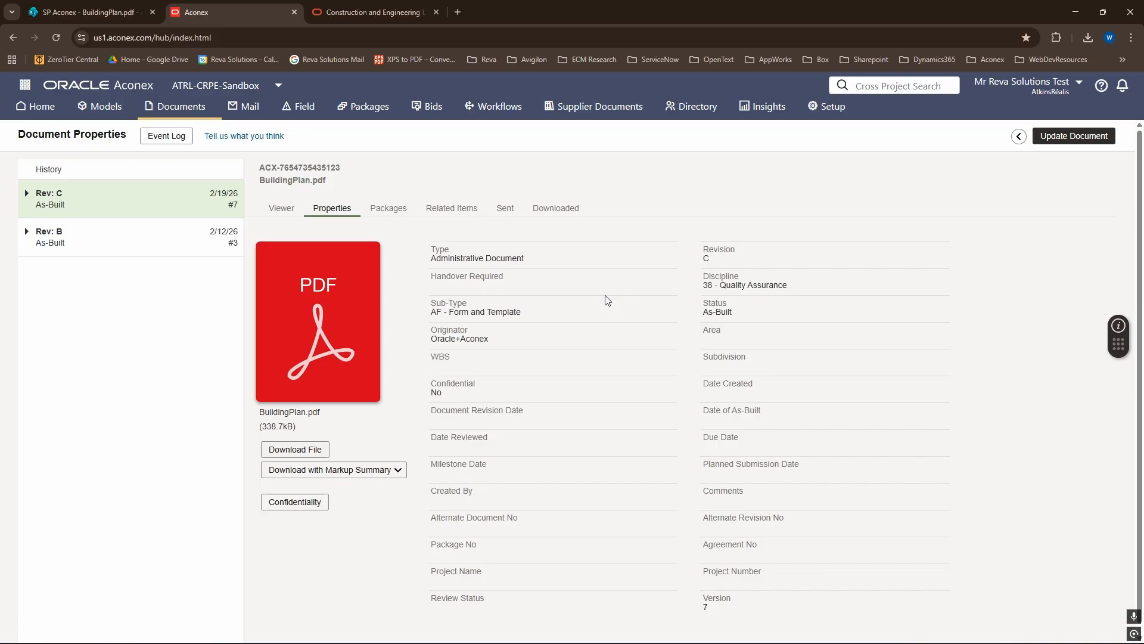
# - Update the Aconex document to revision D with BuildingPlan_Updated.pdf as its new file
pyautogui.click(1075, 140)
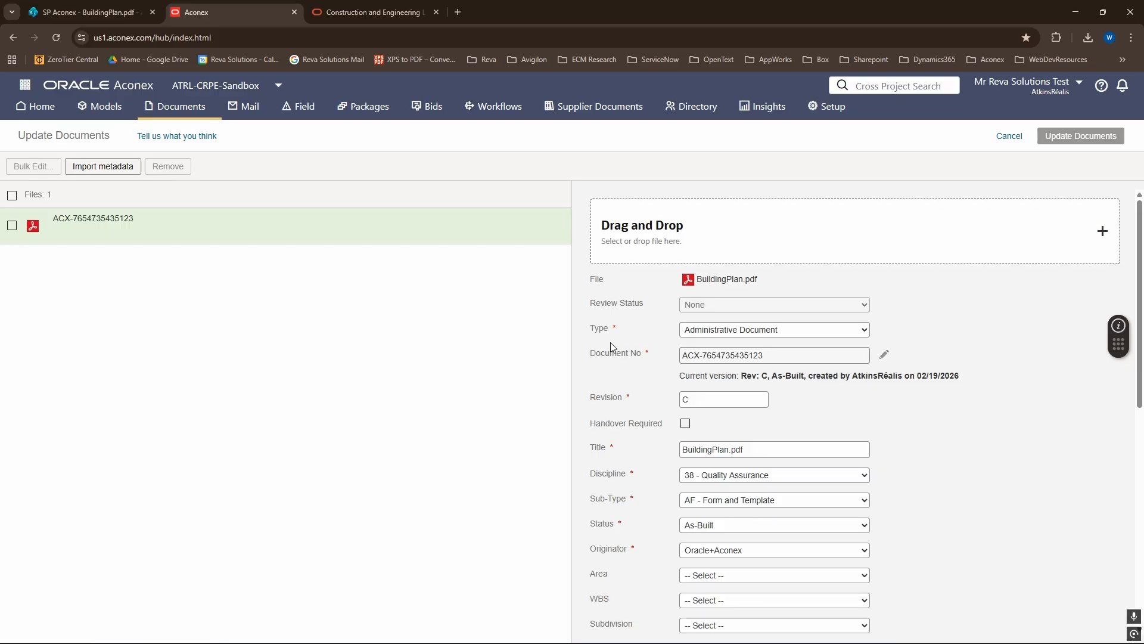
pyautogui.click(693, 402)
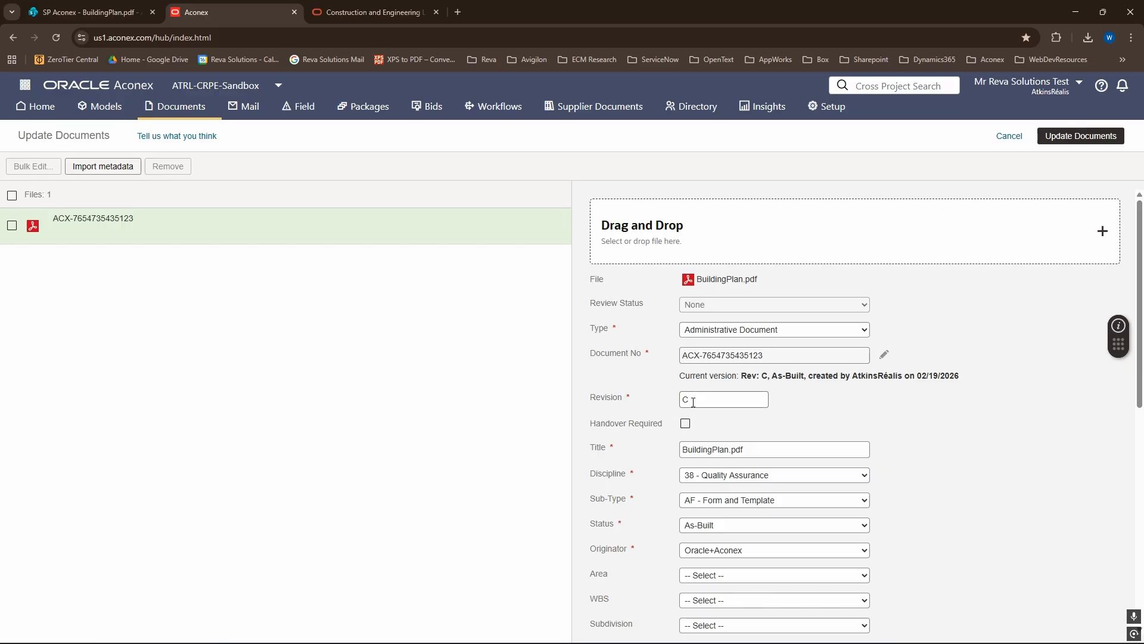
pyautogui.press('BackSpace')
pyautogui.write('D')
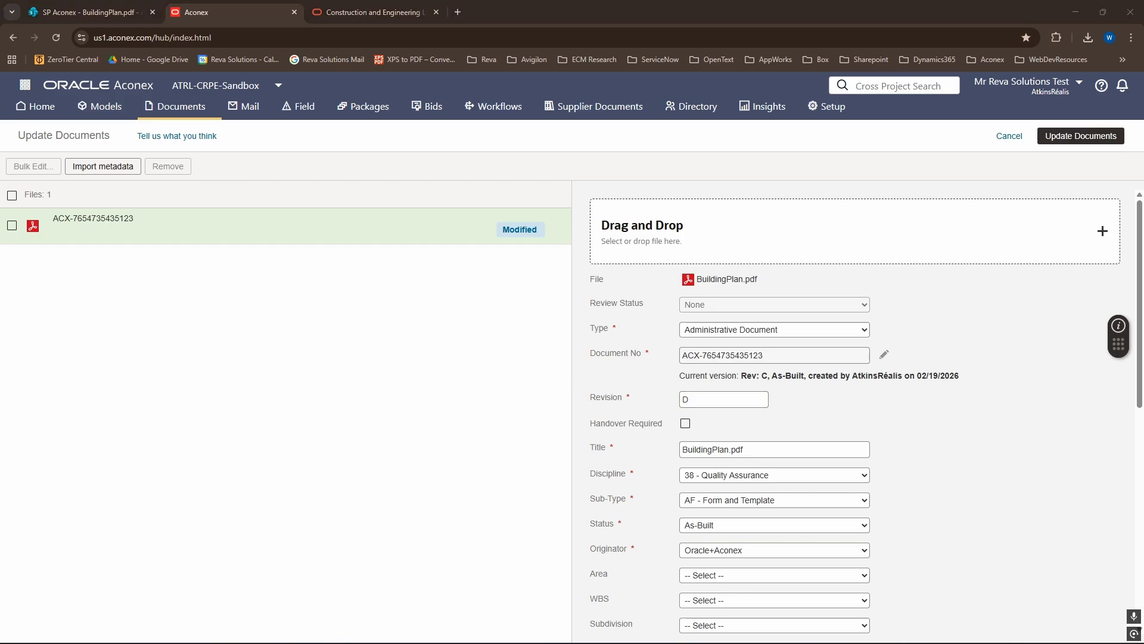
pyautogui.moveTo(352, 549); pyautogui.dragTo(845, 246)
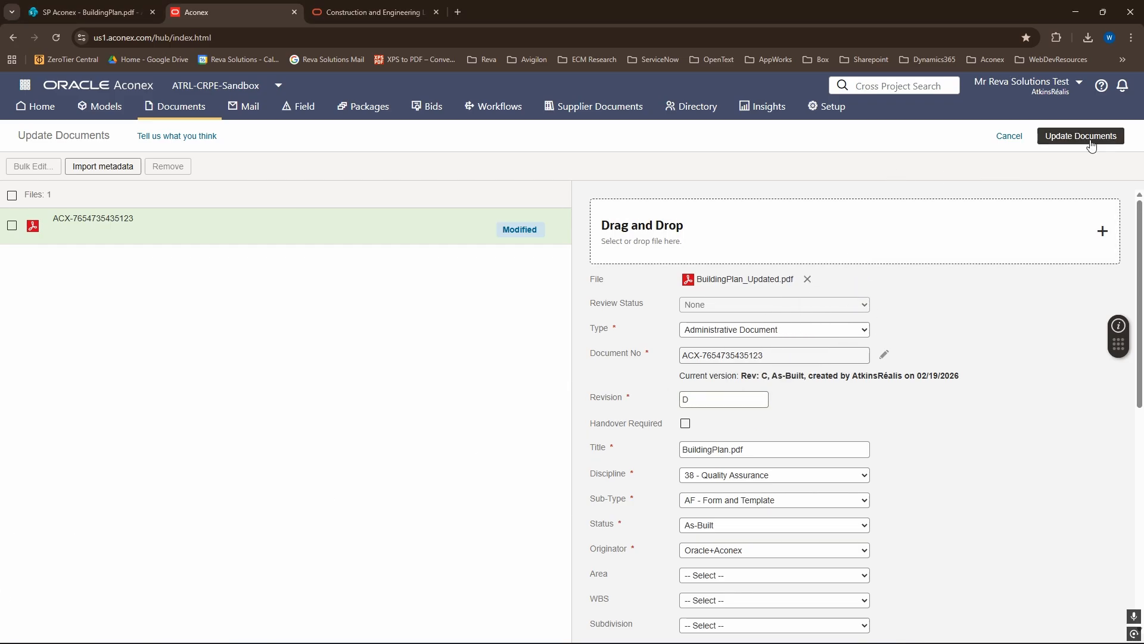
pyautogui.click(1090, 141)
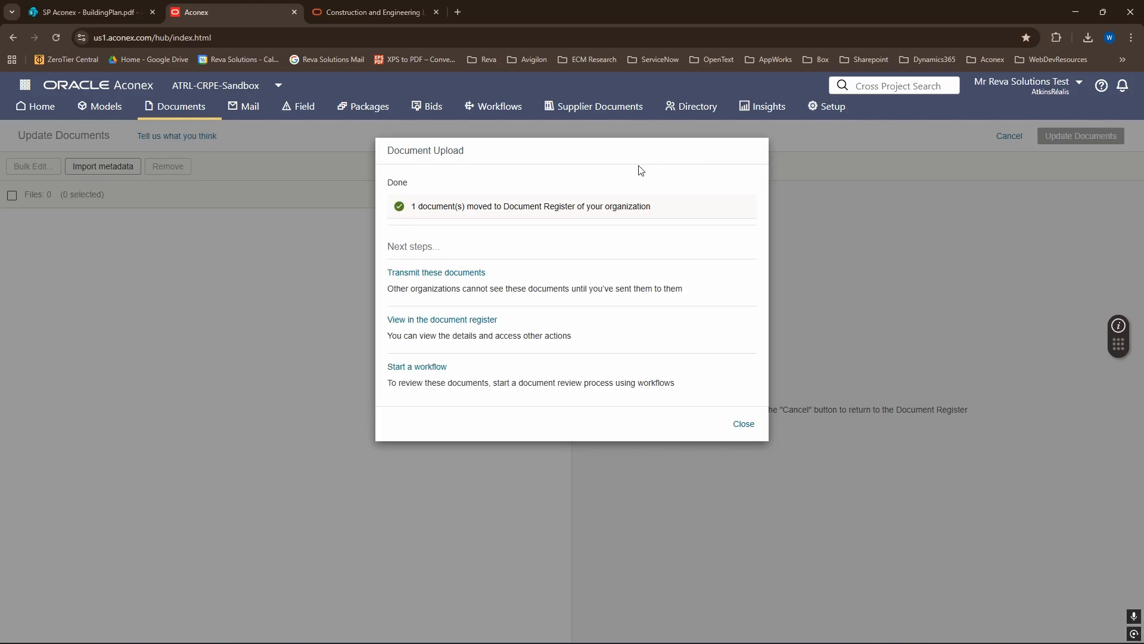
pyautogui.click(740, 426)
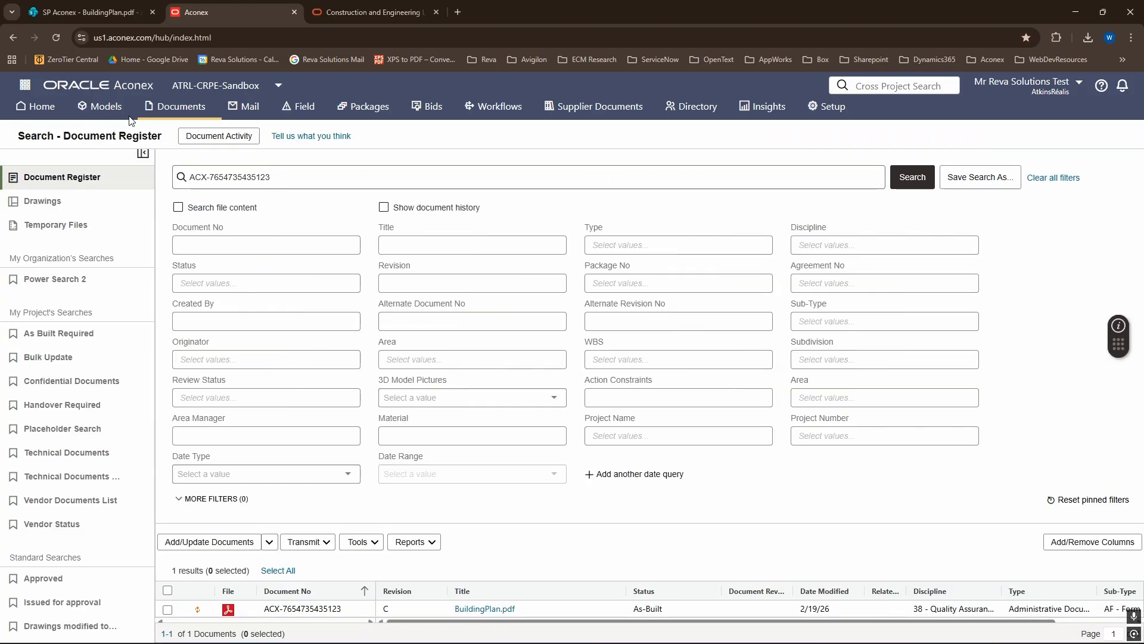
# - Switch to SharePoint, close the preview, pull BuildingPlan.pdf from Aconex and return to the Demo folder
pyautogui.click(103, 19)
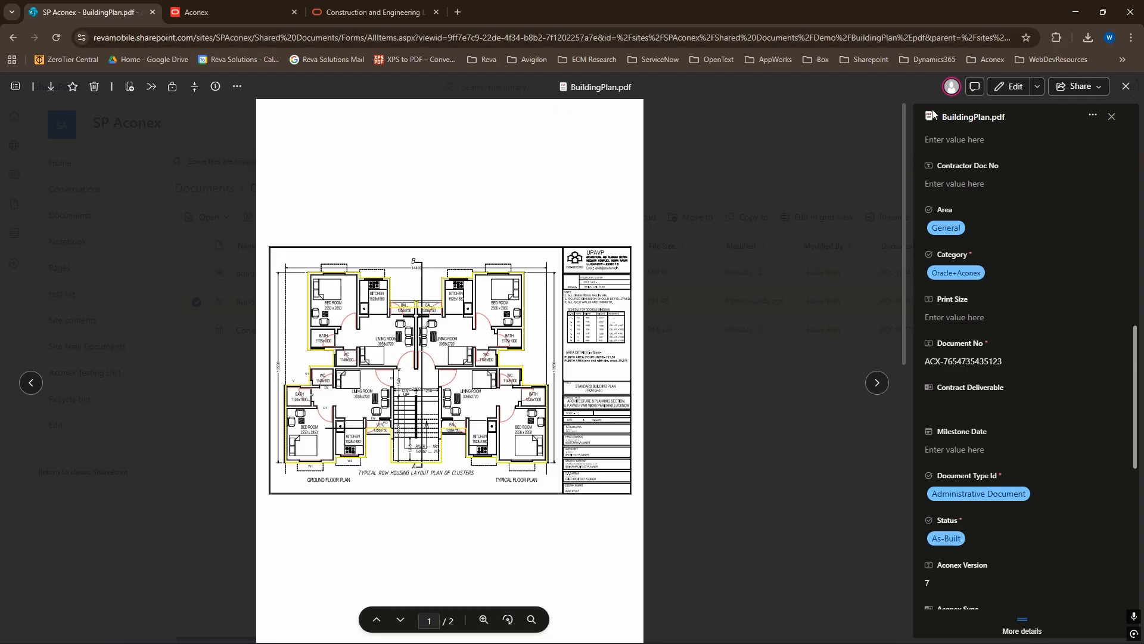
pyautogui.click(1128, 91)
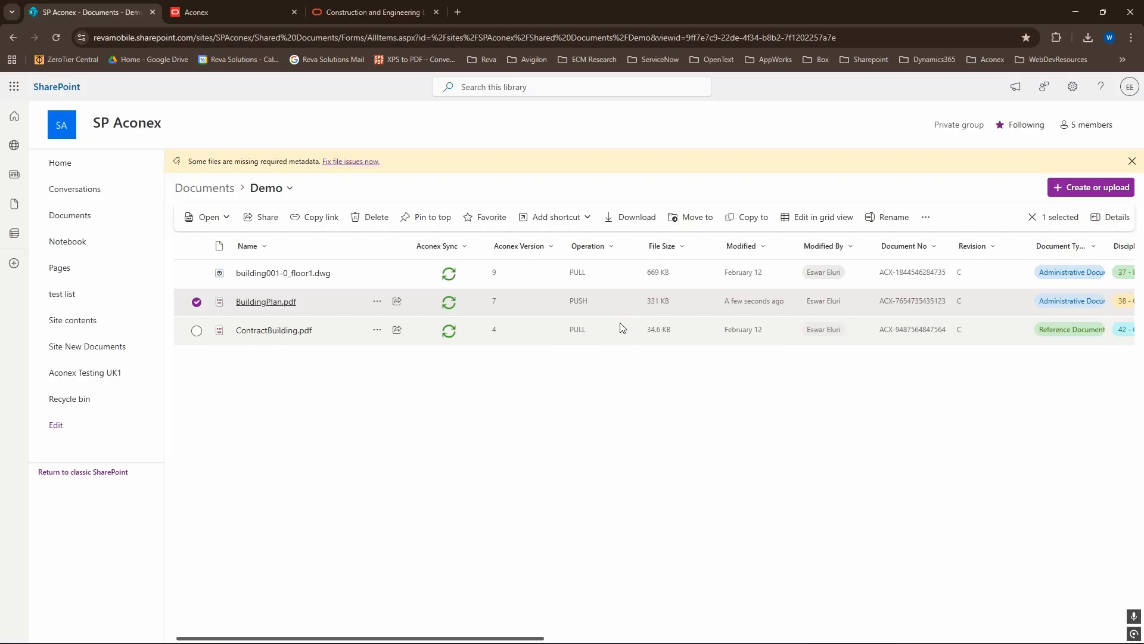
pyautogui.click(376, 304)
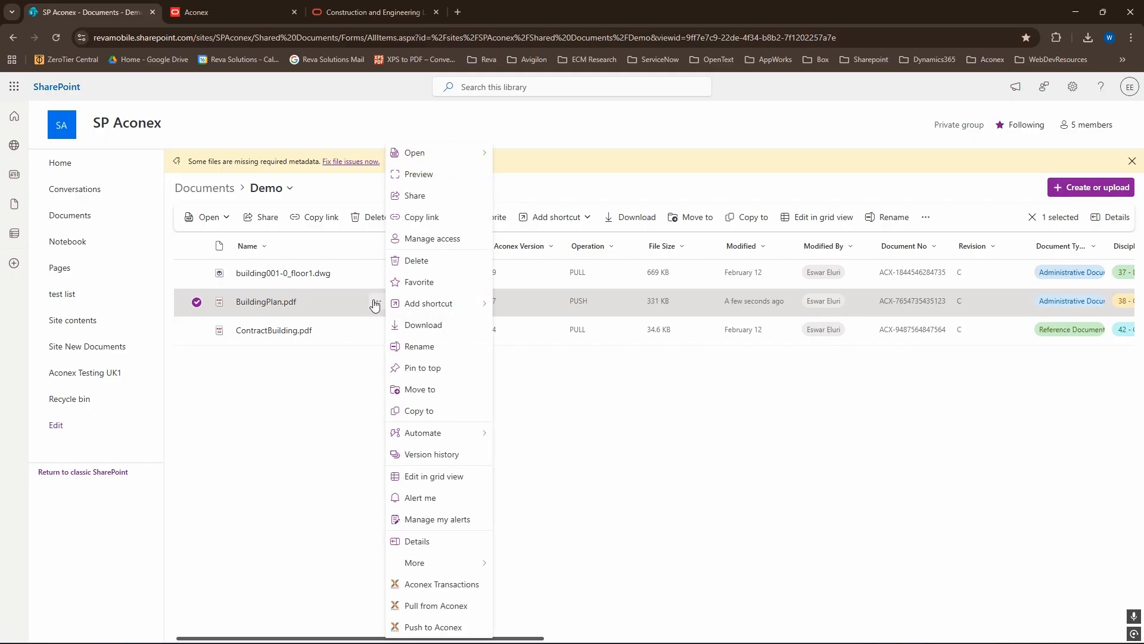
pyautogui.click(427, 607)
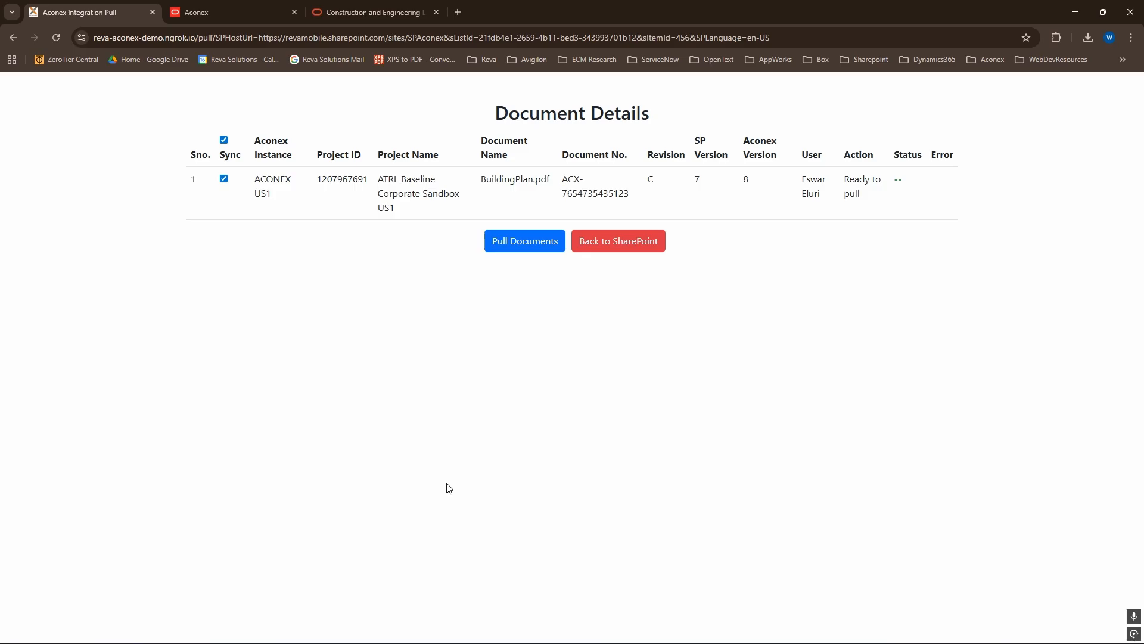
pyautogui.moveTo(847, 177); pyautogui.dragTo(881, 202)
pyautogui.click(881, 204)
pyautogui.click(517, 243)
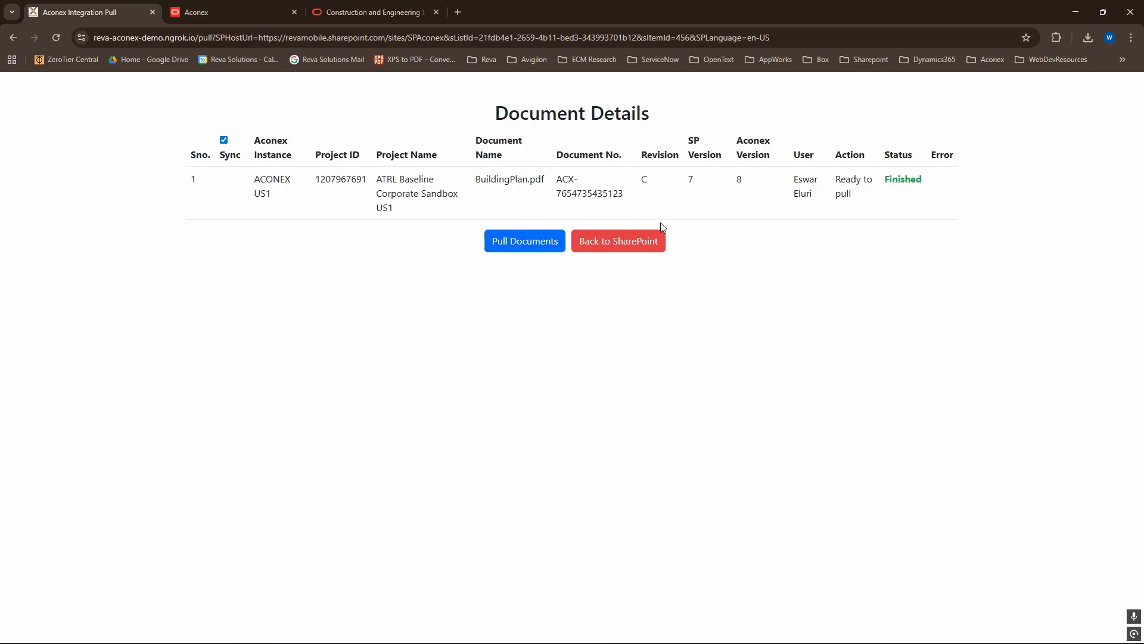
pyautogui.click(648, 246)
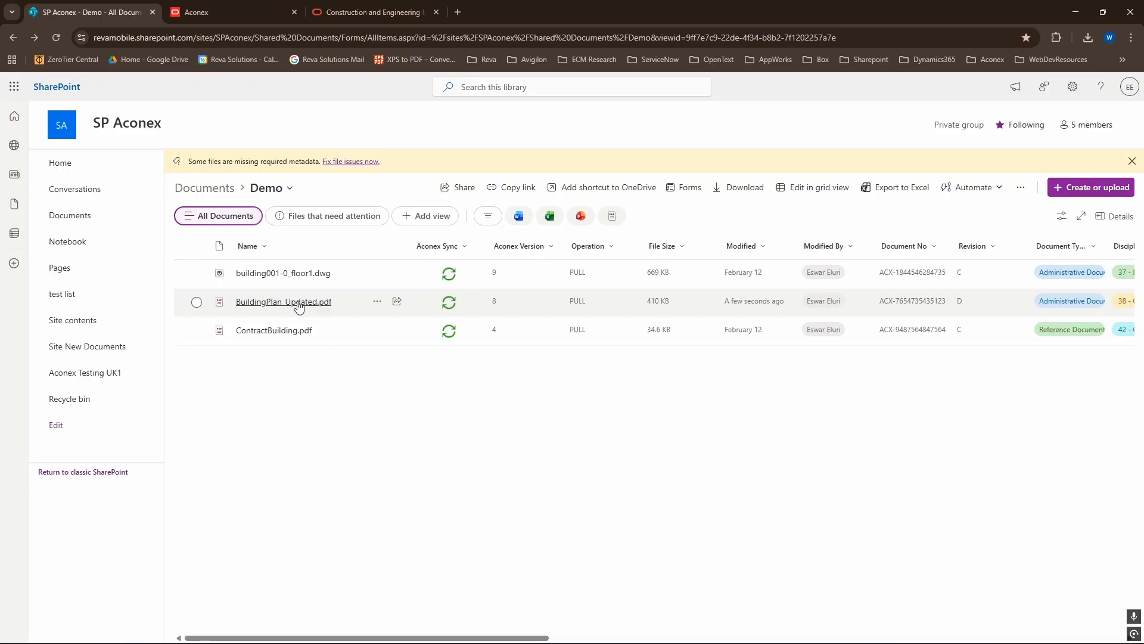
# - Preview the pages of BuildingPlan_Updated.pdf in the Demo folder and close the preview
pyautogui.moveTo(299, 306)
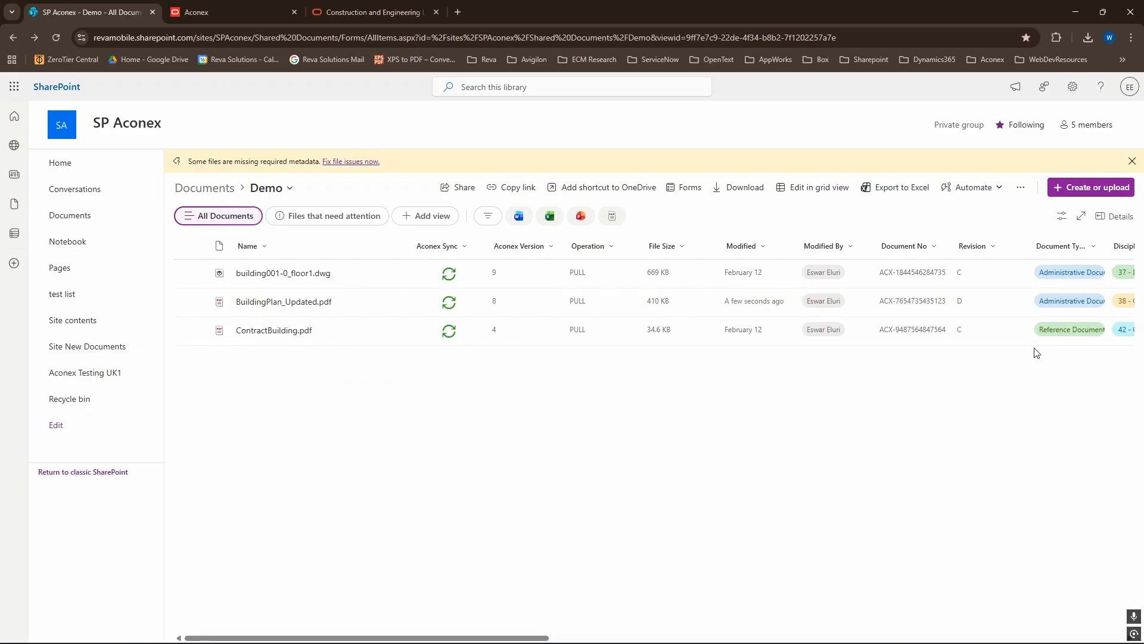
pyautogui.click(255, 303)
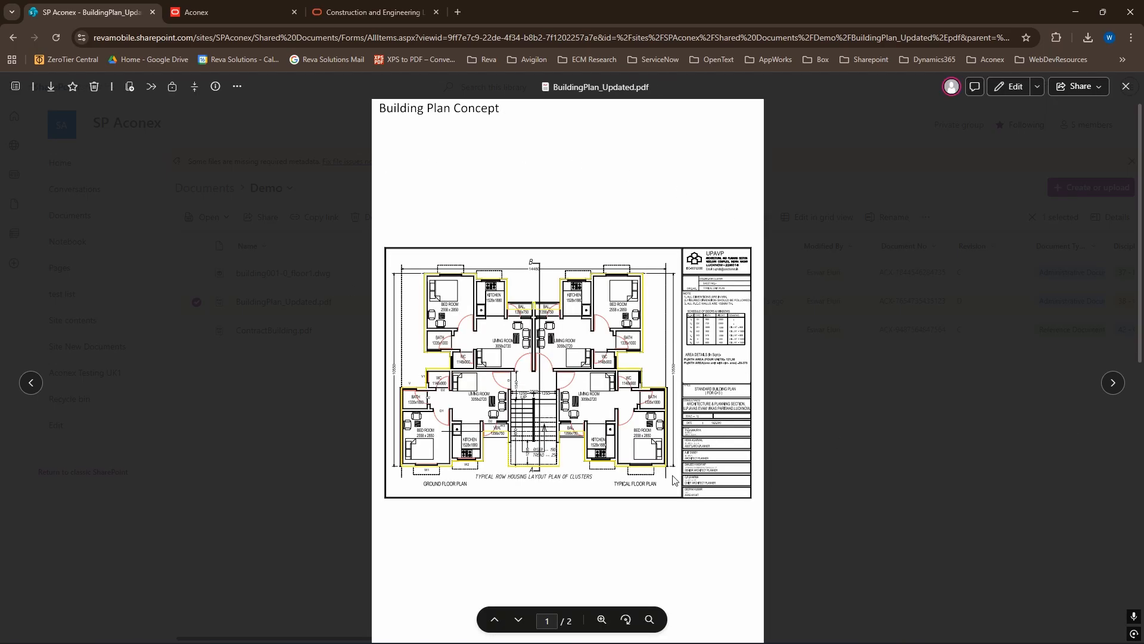
pyautogui.scroll(-2, 1021, 302)
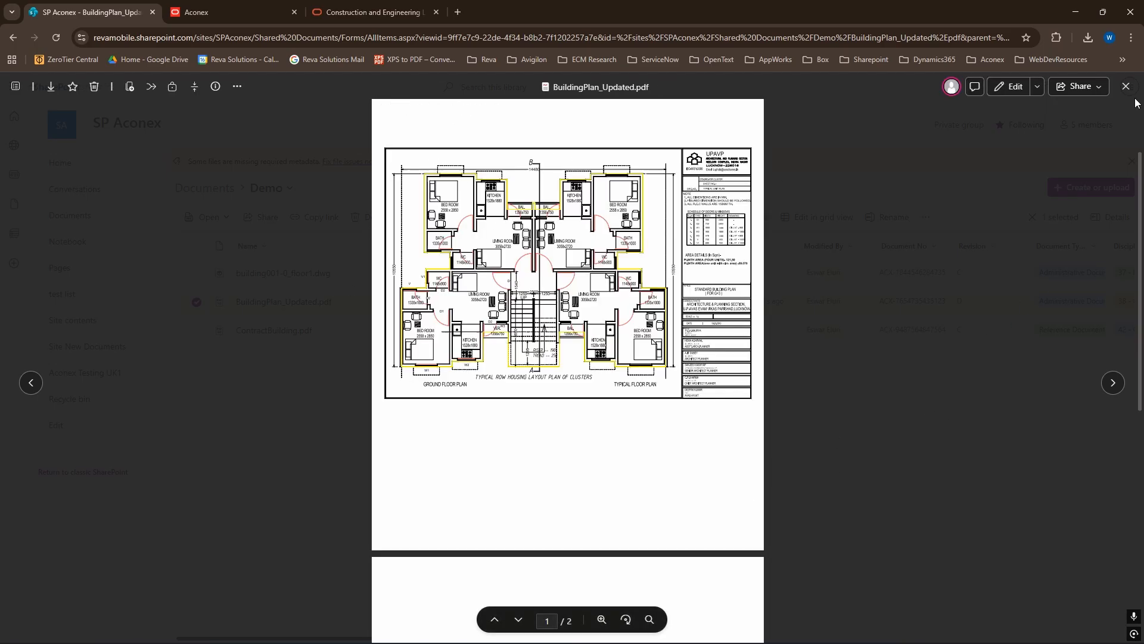
pyautogui.click(1126, 87)
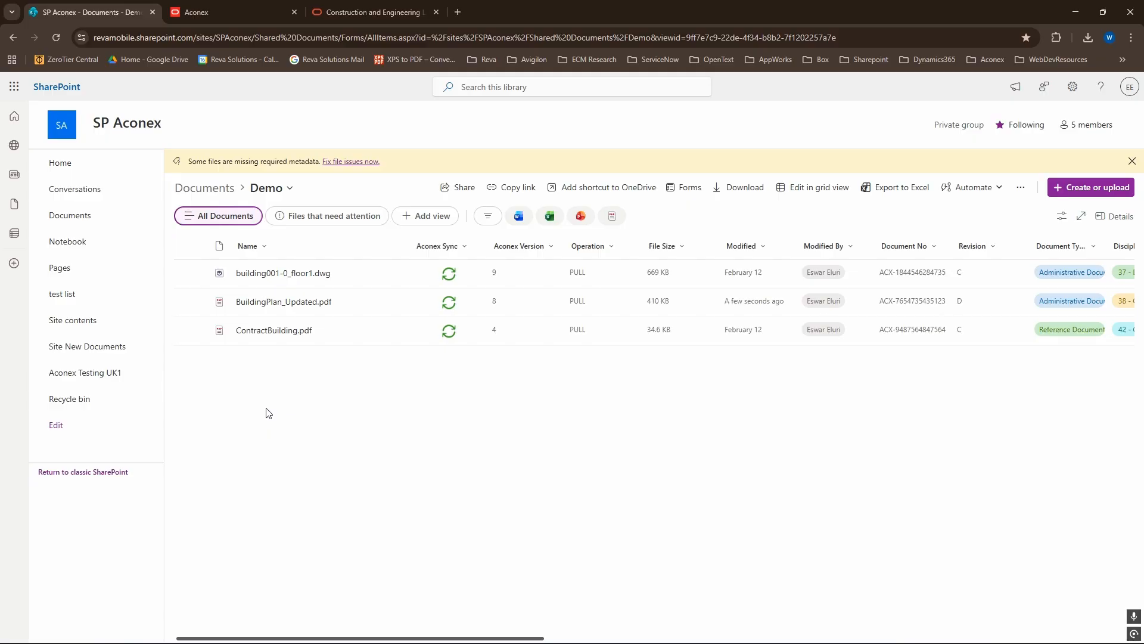
# - Push building001-0_floor1.dwg and BuildingPlan_Updated.pdf together to Aconex as new versions and return to the Demo folder
pyautogui.click(196, 273)
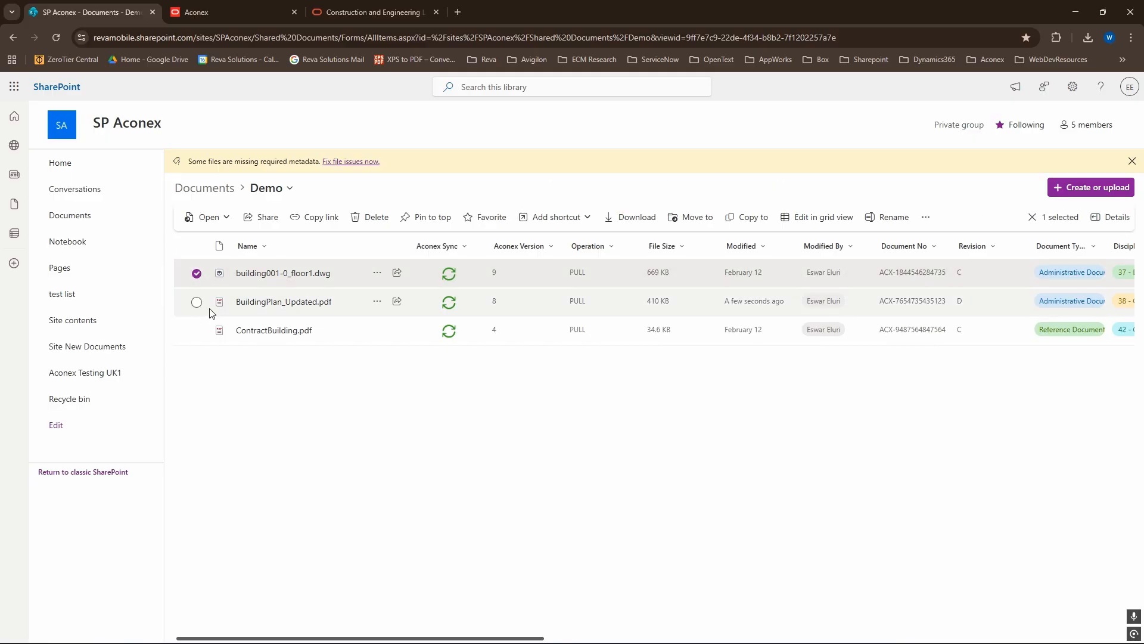
pyautogui.click(196, 301)
pyautogui.click(197, 331)
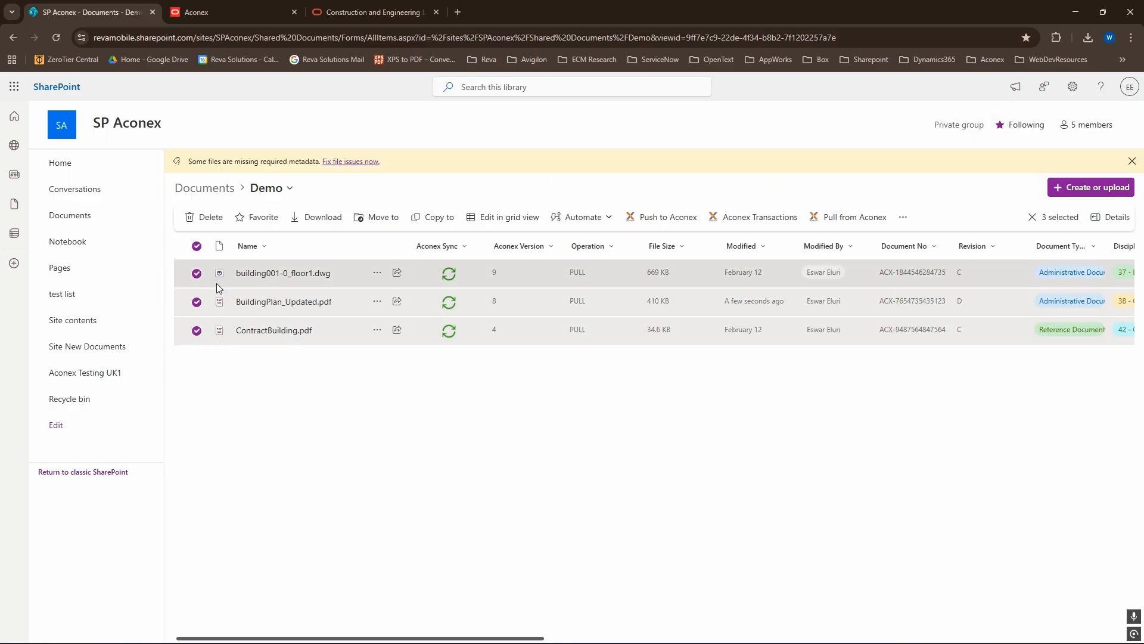
pyautogui.click(196, 330)
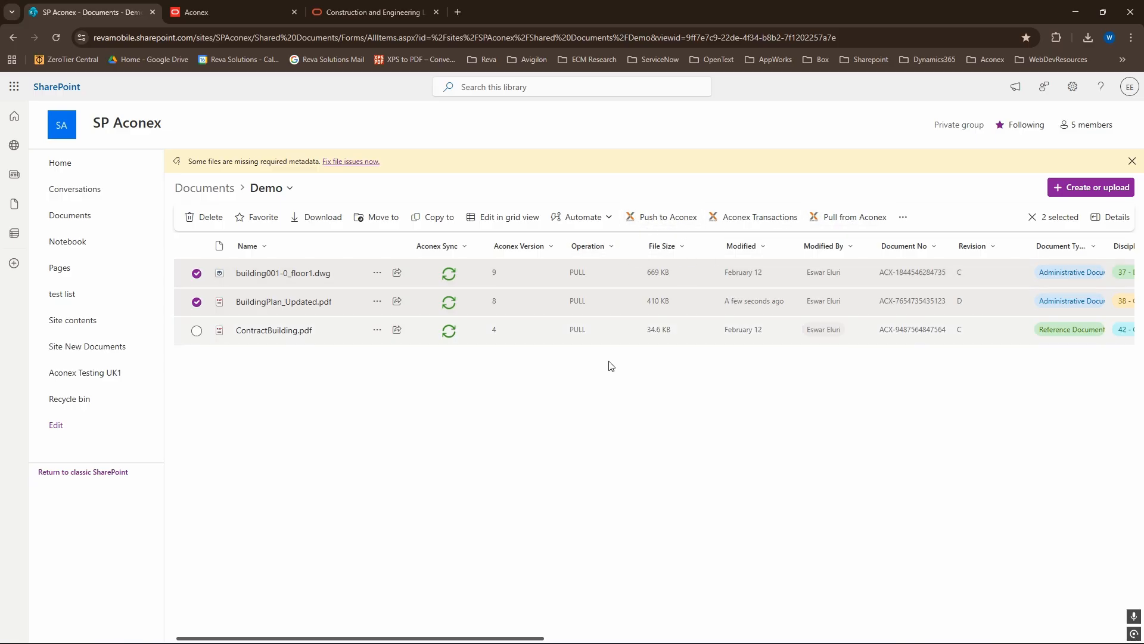
pyautogui.click(679, 228)
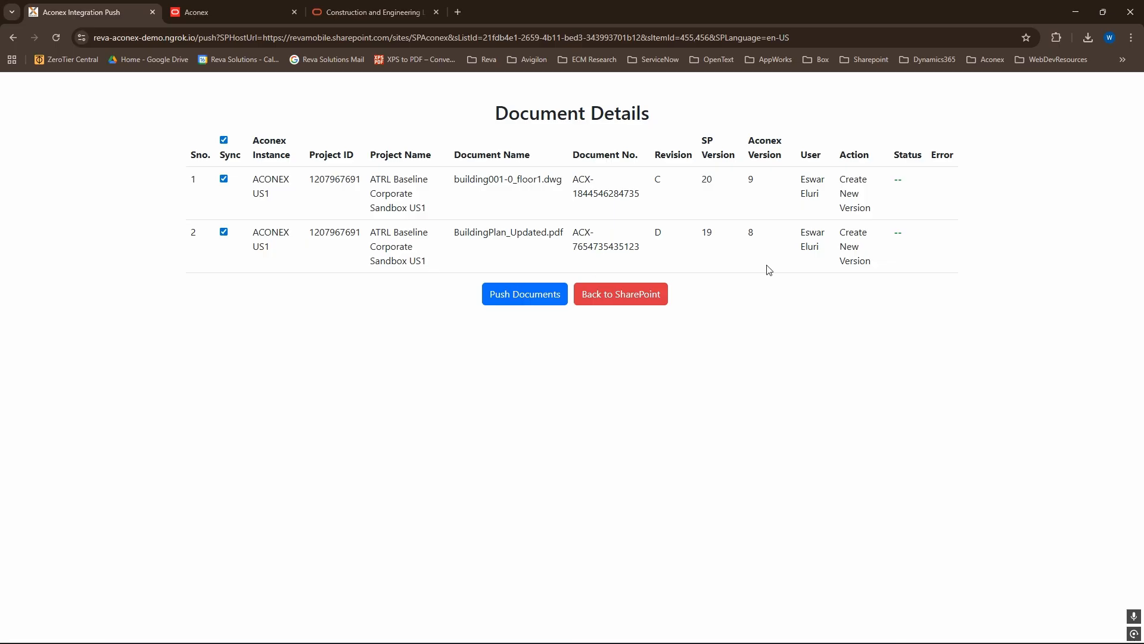
pyautogui.click(545, 303)
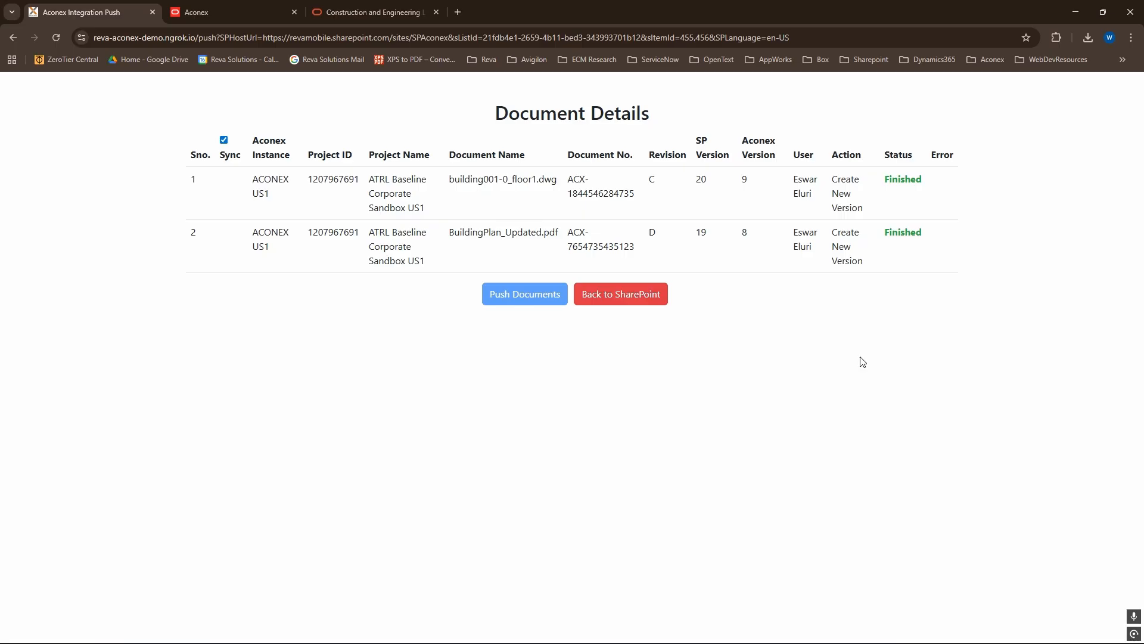
pyautogui.click(645, 301)
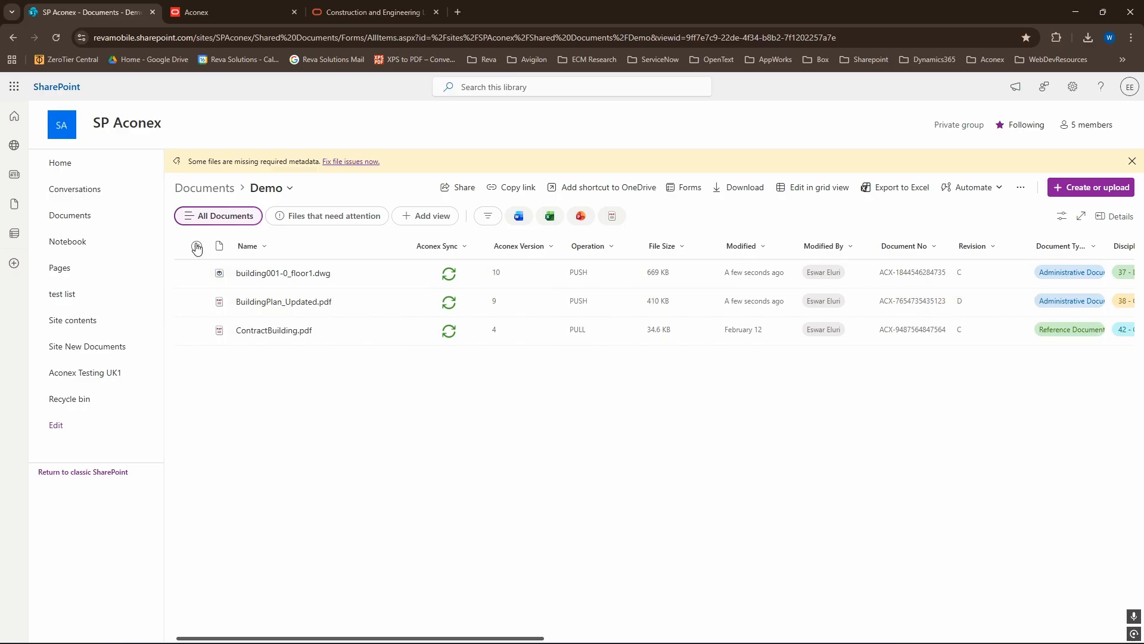
# - Select all Demo files for a pull from Aconex, exclude BuildingPlan_Updated.pdf, pull the other two and return to SharePoint
pyautogui.click(196, 247)
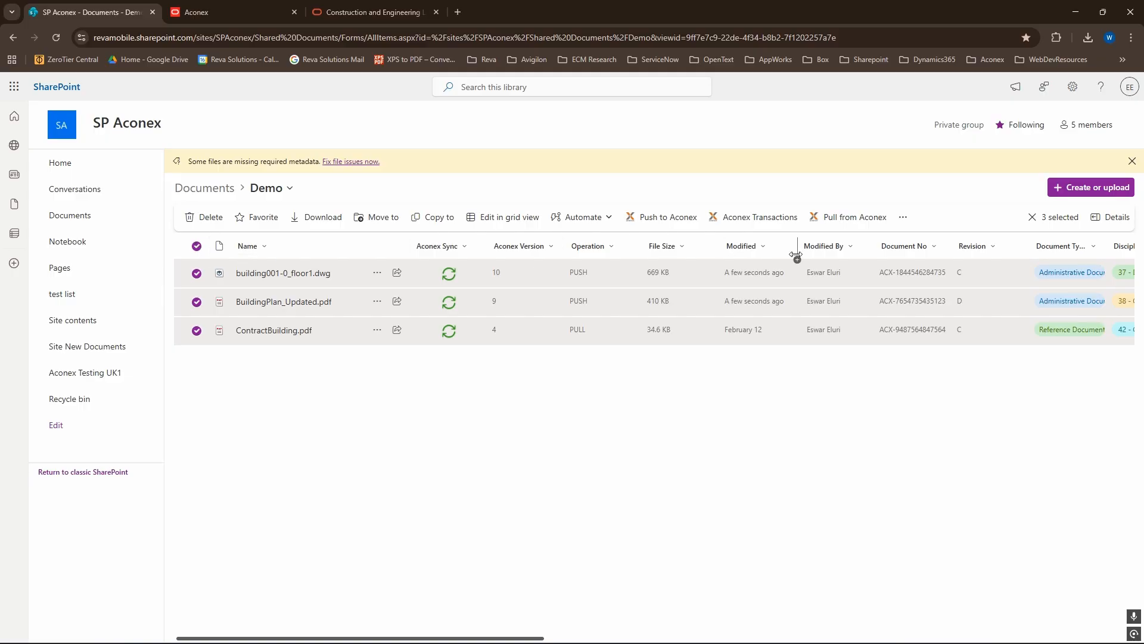
pyautogui.click(843, 223)
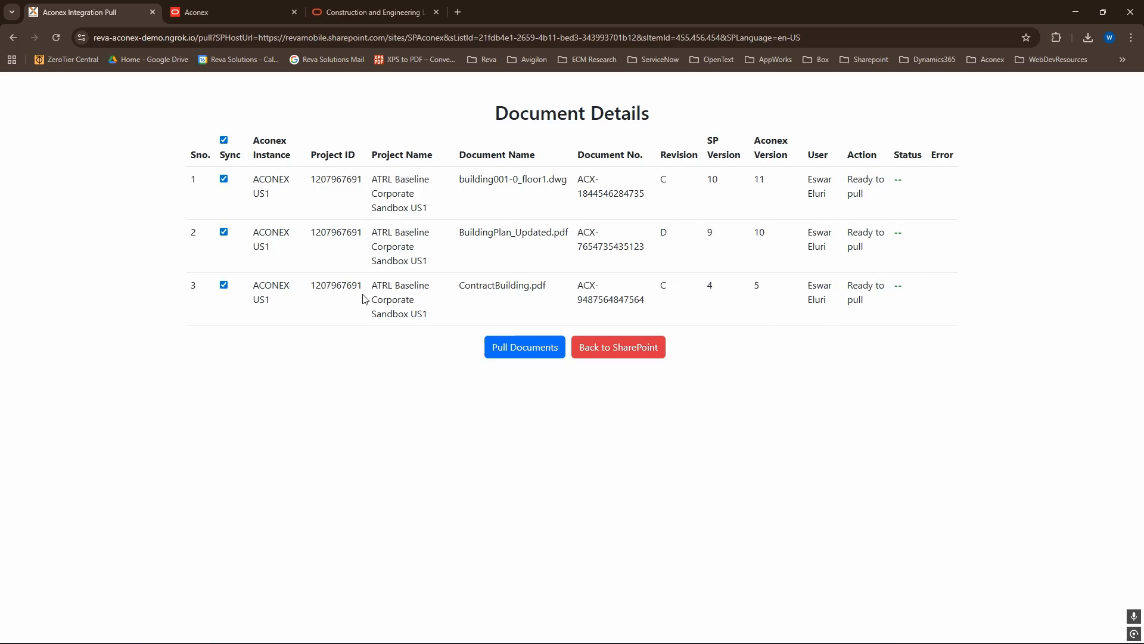
pyautogui.click(225, 143)
pyautogui.click(224, 143)
pyautogui.click(225, 232)
pyautogui.click(524, 353)
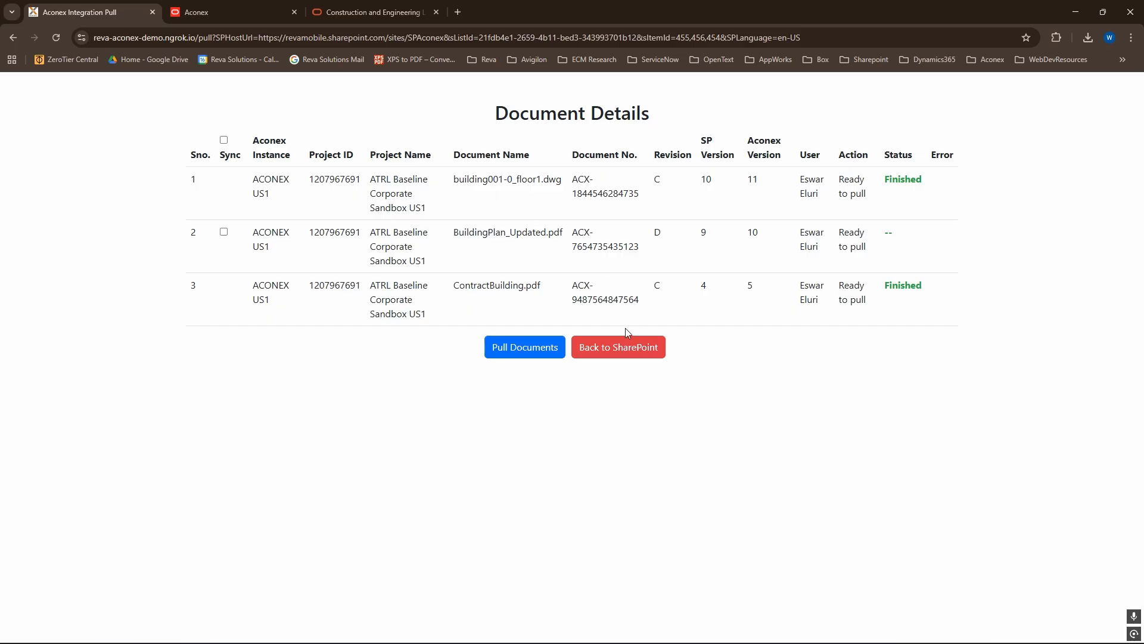
pyautogui.click(633, 352)
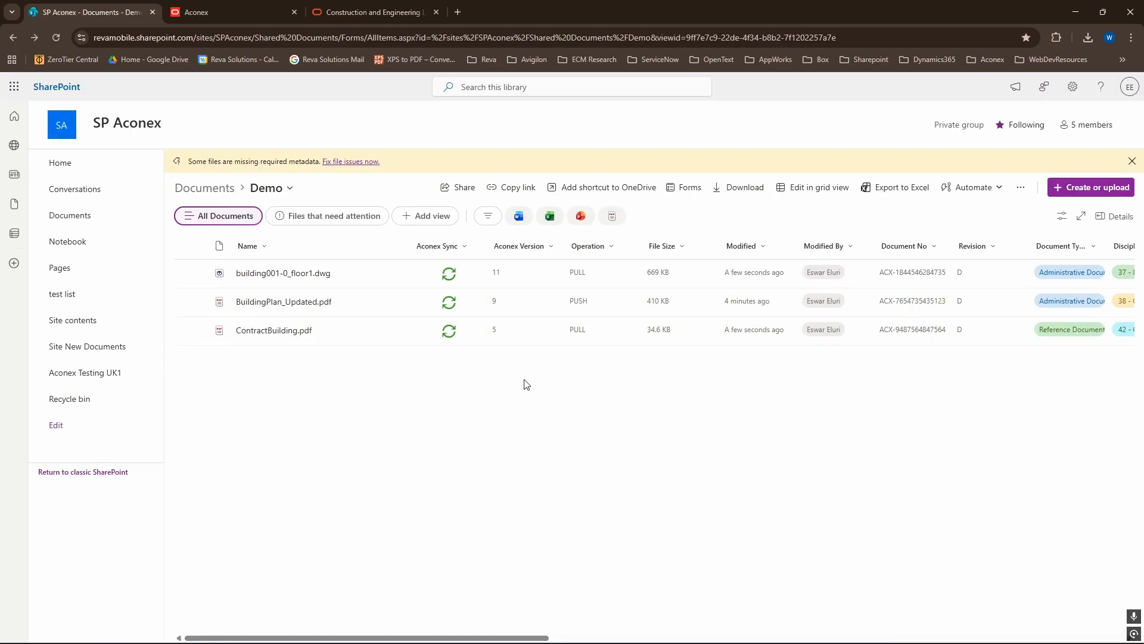
# - Open ContractBuilding.pdf with its details, examine its revision and Aconex properties, and close the preview
pyautogui.click(292, 330)
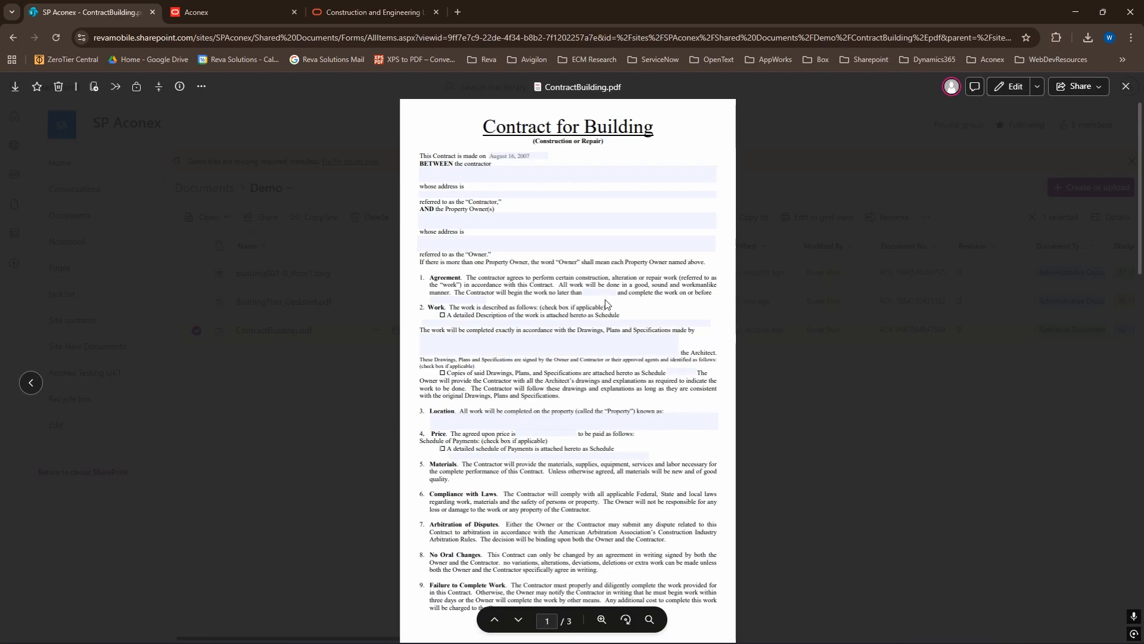
pyautogui.click(176, 91)
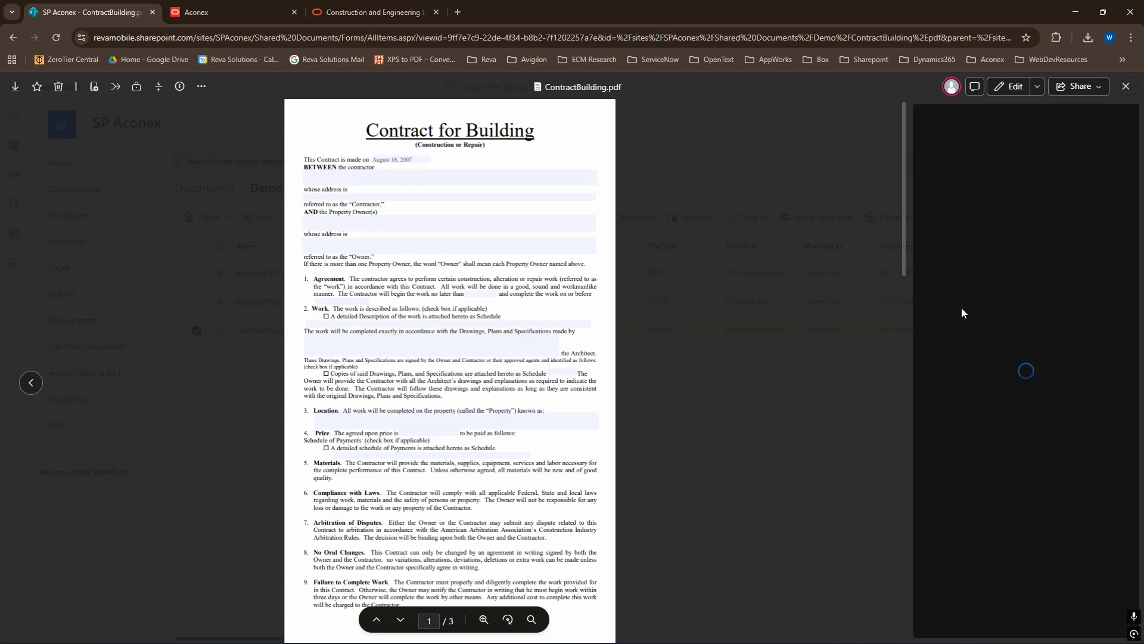
pyautogui.scroll(-10, 996, 281)
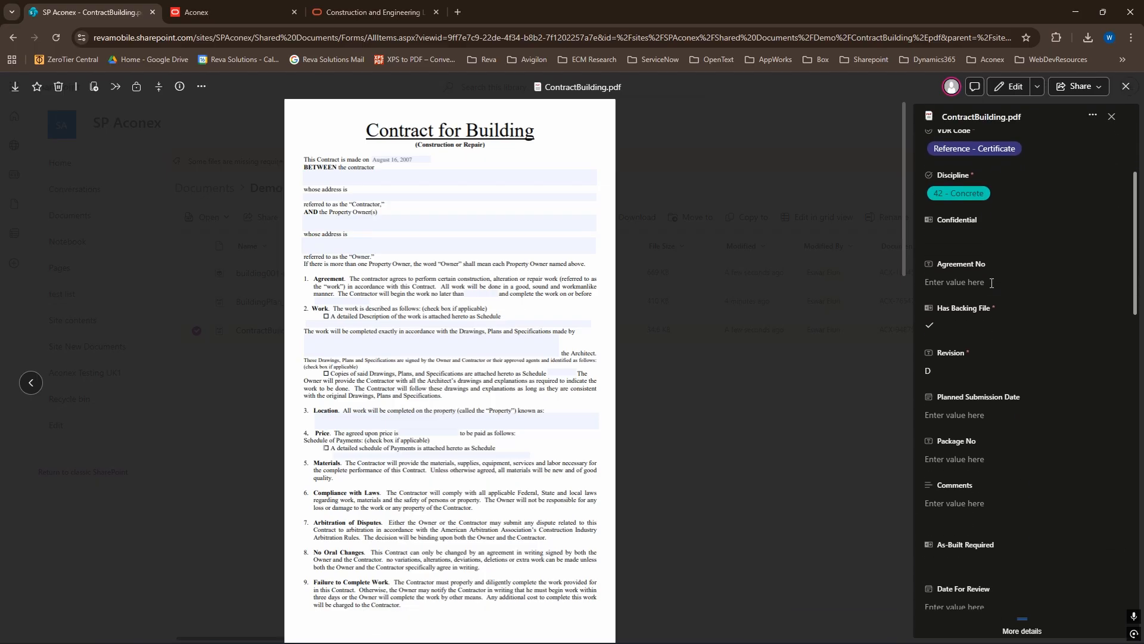
pyautogui.scroll(-2, 995, 304)
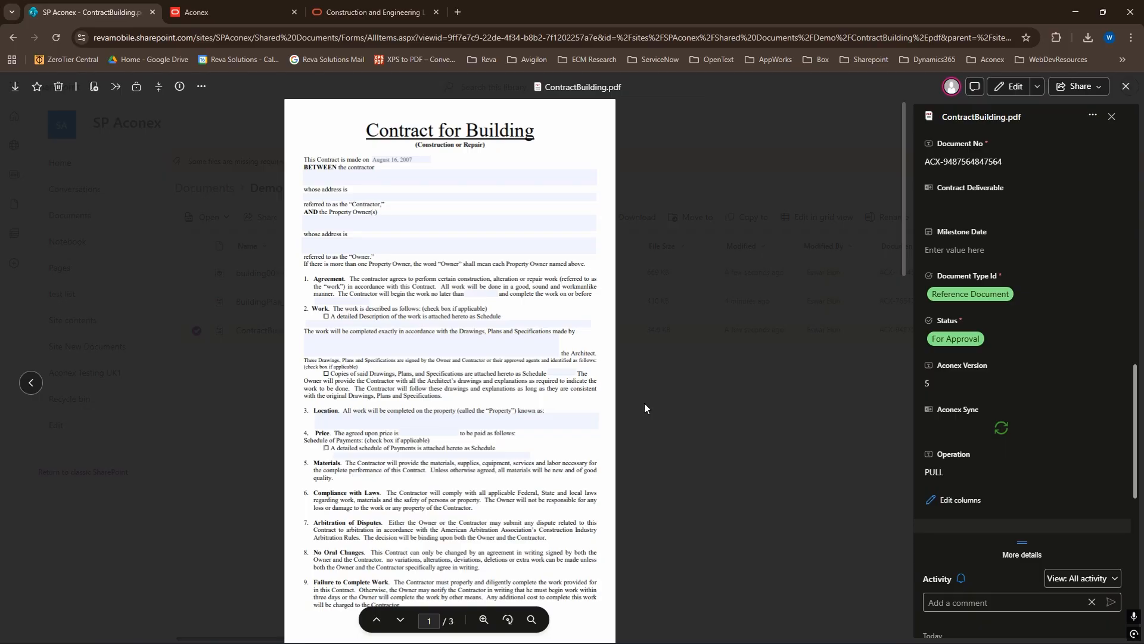
pyautogui.click(1126, 87)
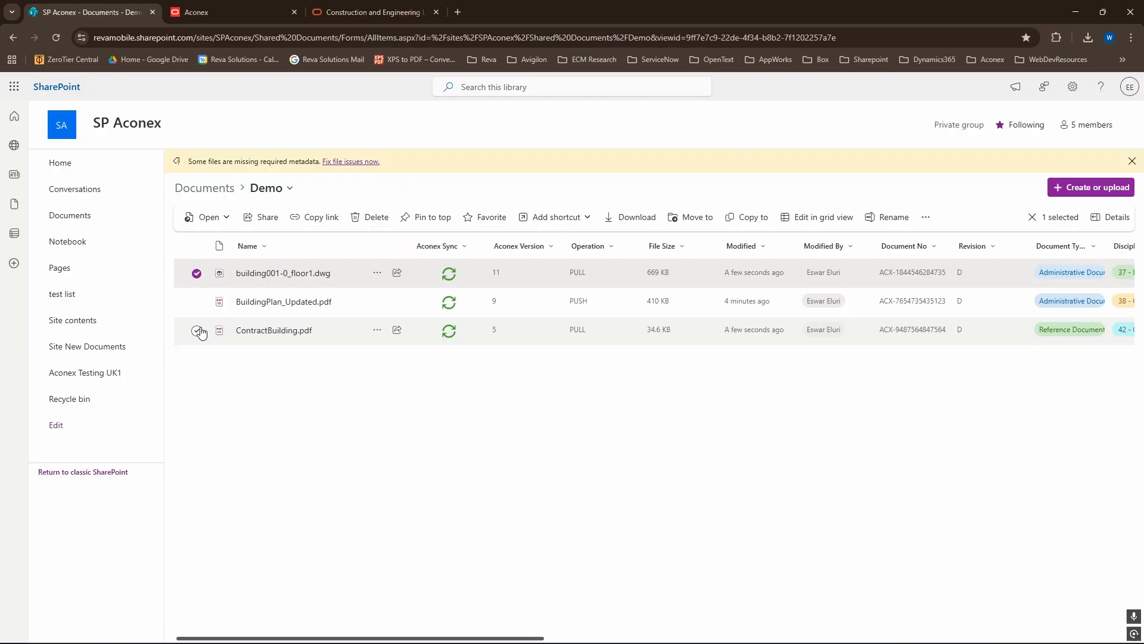
# - Check the Aconex pull status of all three Demo files and return to SharePoint without pulling any
pyautogui.click(198, 331)
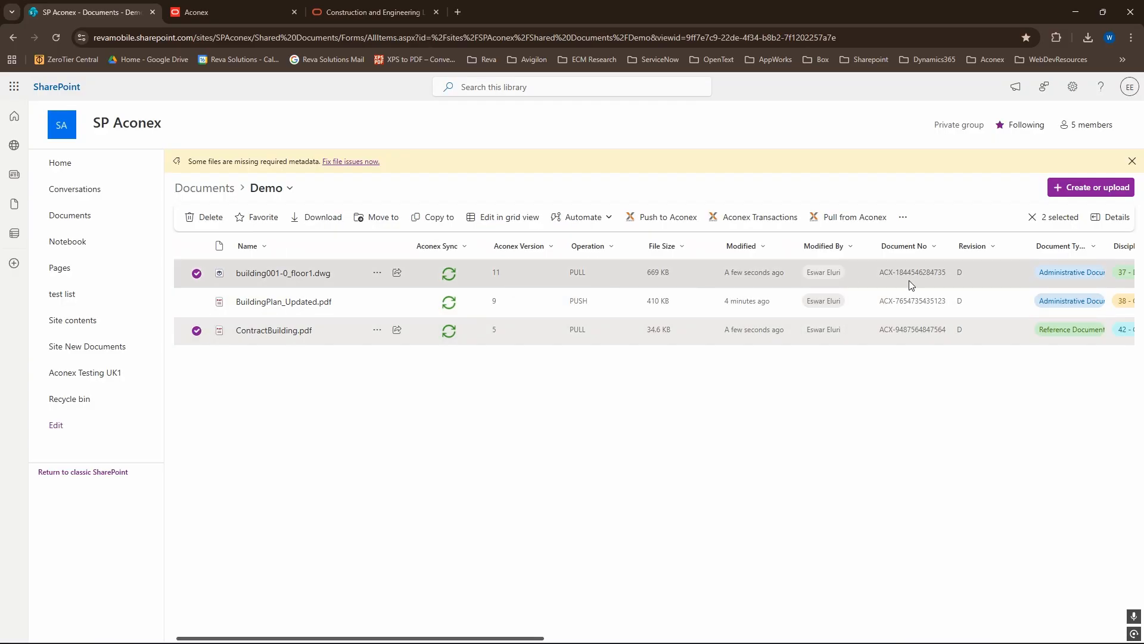
pyautogui.click(391, 364)
pyautogui.click(197, 247)
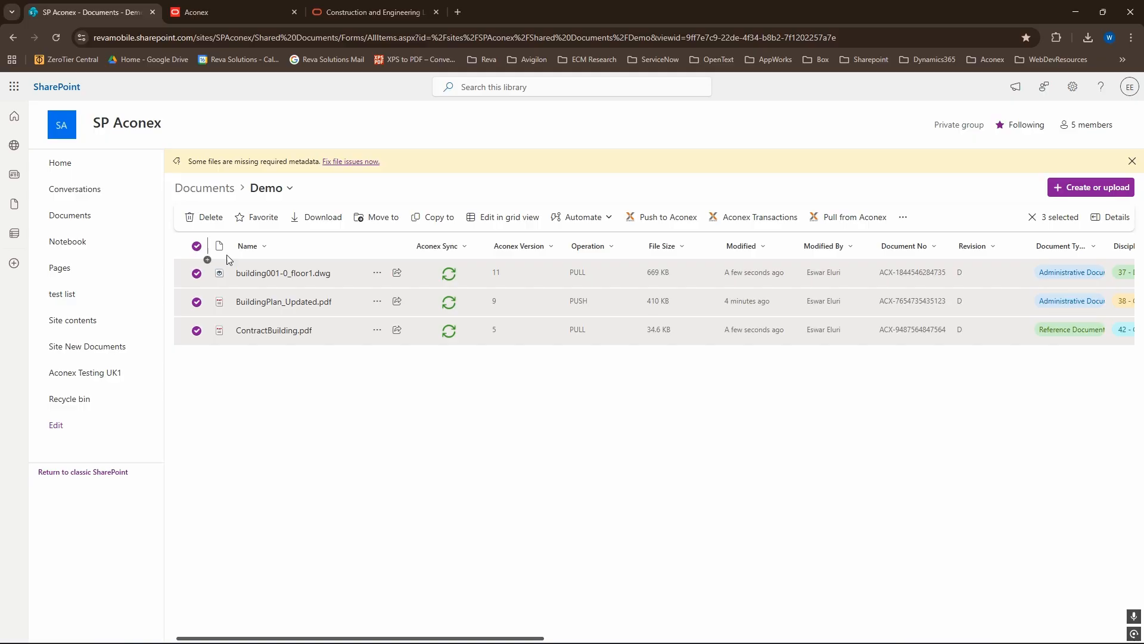
pyautogui.click(846, 218)
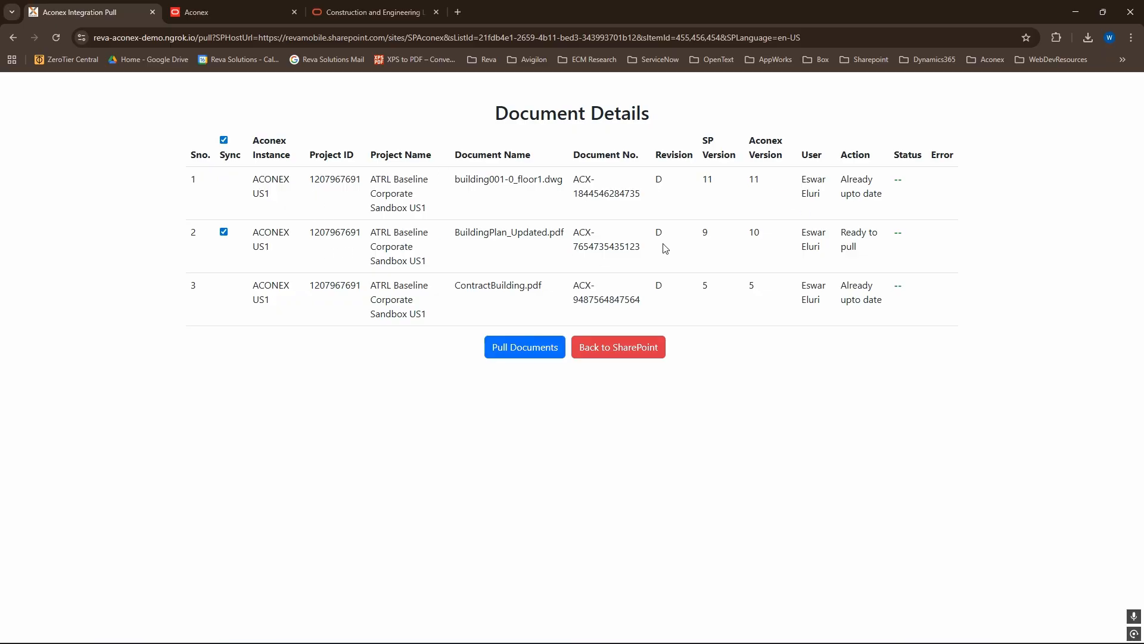
pyautogui.click(596, 347)
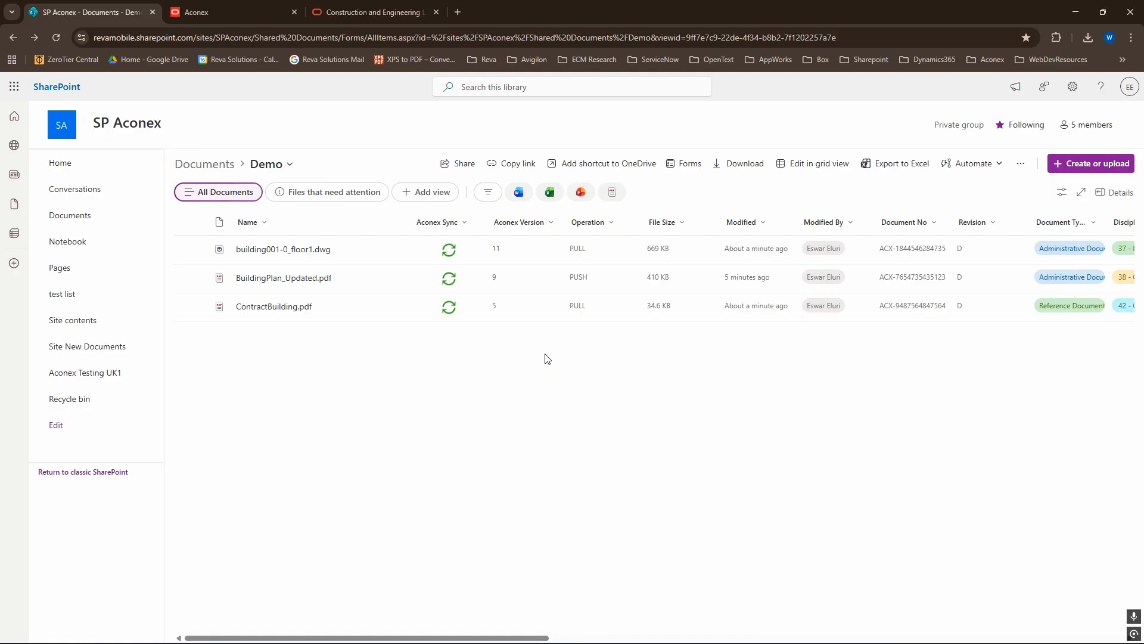
# - Open the Aconex transactions of building001-0_floor1.dwg and examine the date of the latest transaction
pyautogui.click(197, 250)
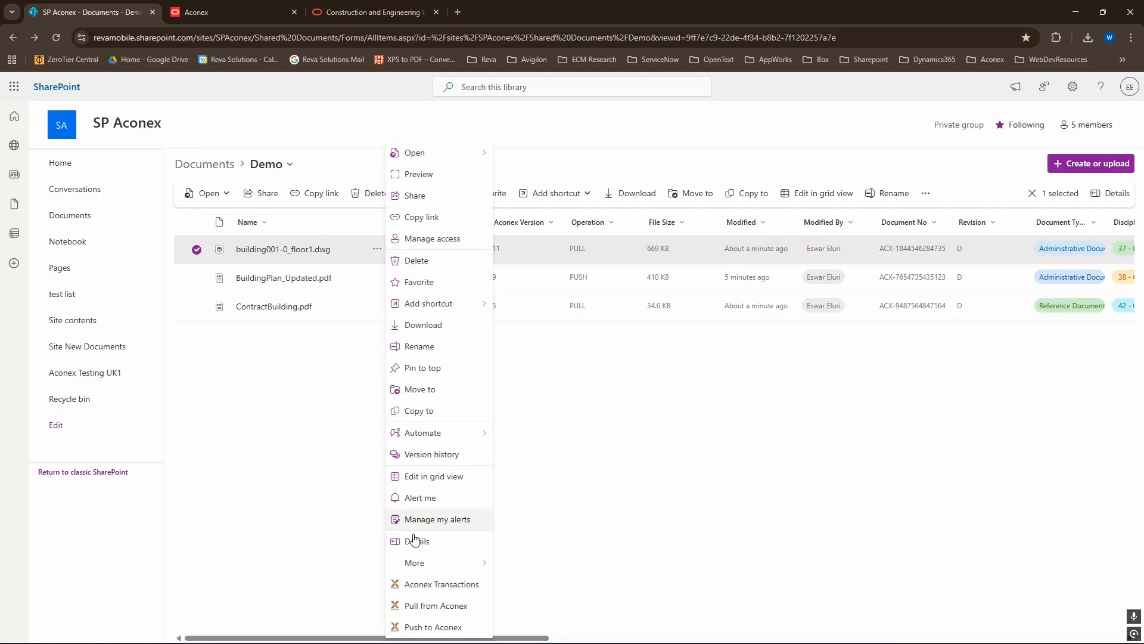
pyautogui.click(455, 590)
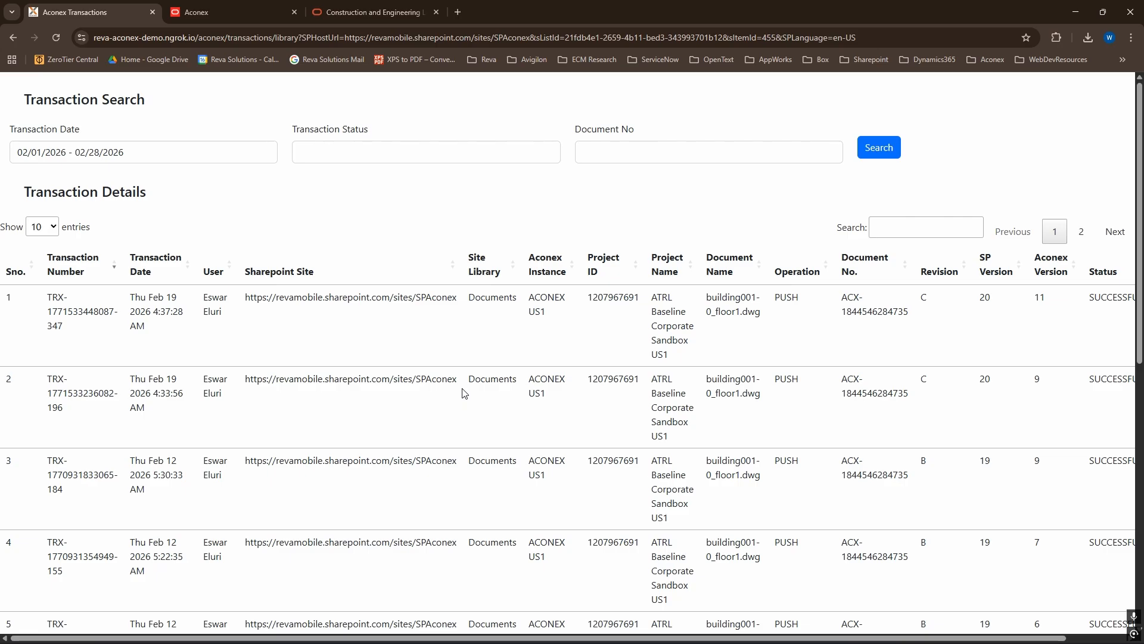
pyautogui.doubleClick(132, 298)
pyautogui.moveTo(155, 309); pyautogui.dragTo(180, 336)
pyautogui.click(180, 336)
# - Search the transactions dated 02/19/2026 to 02/19/2026
pyautogui.click(144, 152)
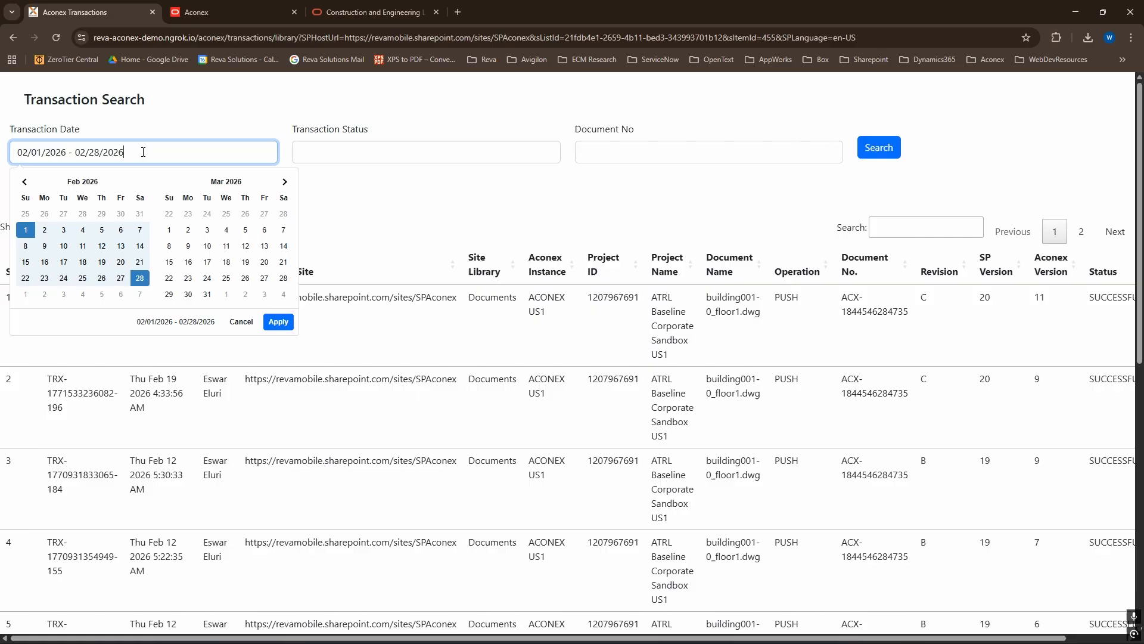
pyautogui.click(102, 264)
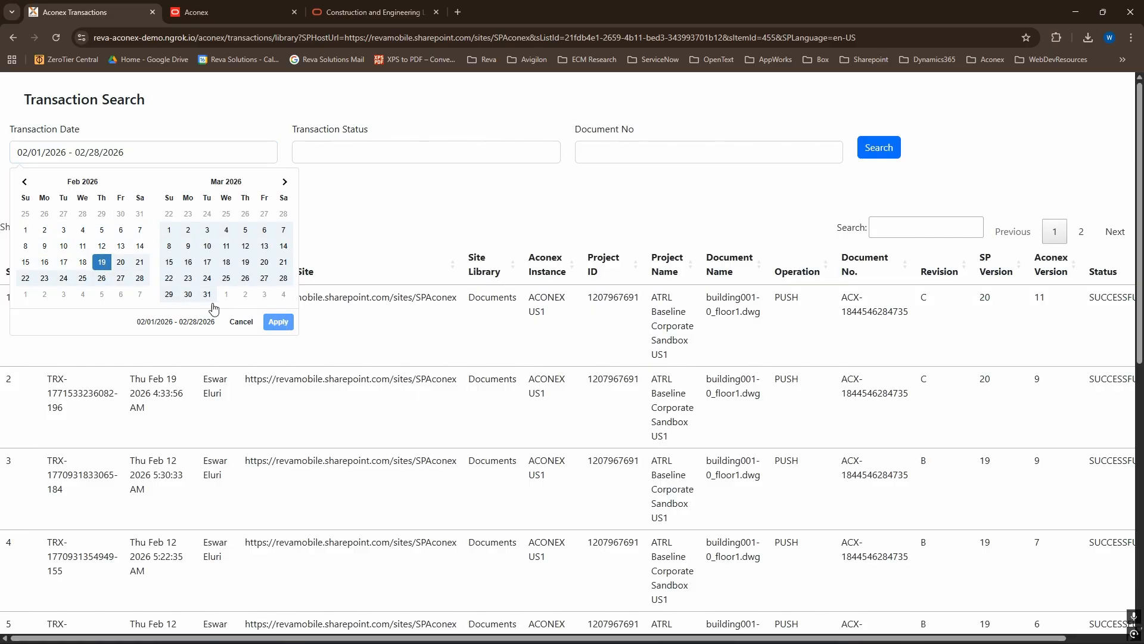
pyautogui.click(102, 262)
pyautogui.click(278, 322)
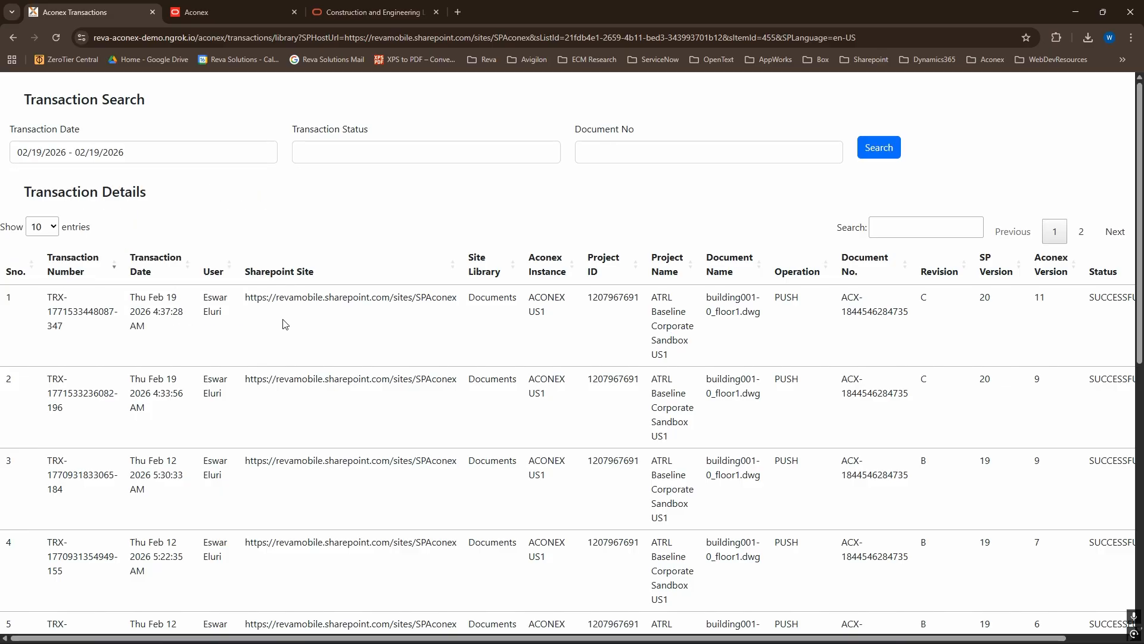
pyautogui.click(878, 148)
# - Search the transactions by the status SUCCESSFULL
pyautogui.click(333, 150)
pyautogui.write('SUCCESSFULL')
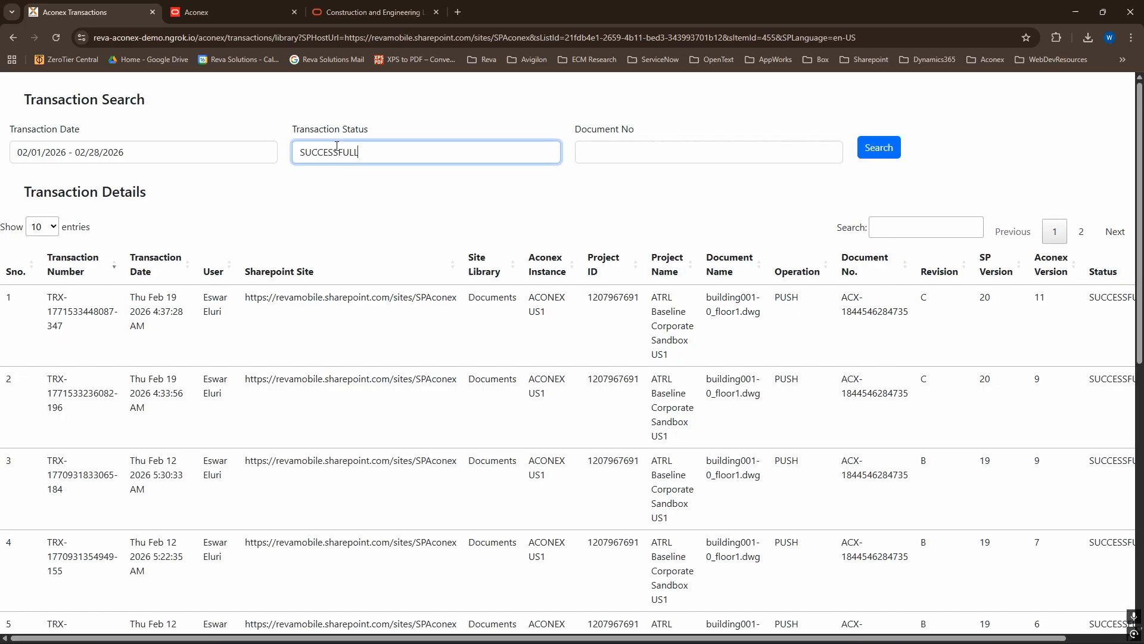
pyautogui.click(888, 154)
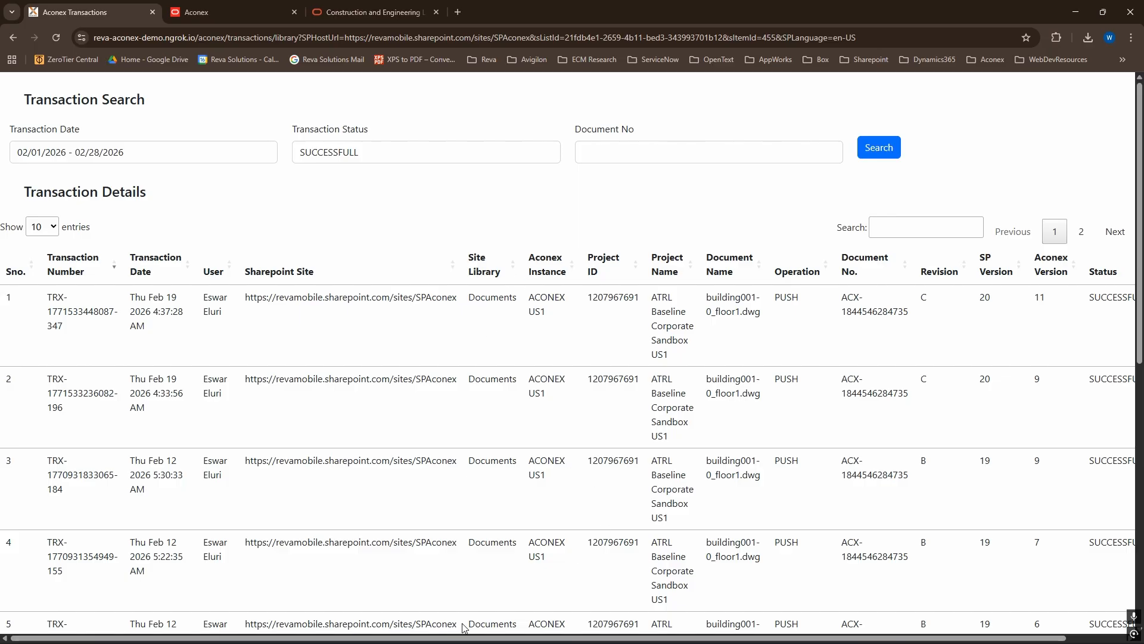
# - Search the transactions by the status FAILED
pyautogui.moveTo(453, 638); pyautogui.dragTo(363, 632)
pyautogui.click(358, 157)
pyautogui.write('FAILED')
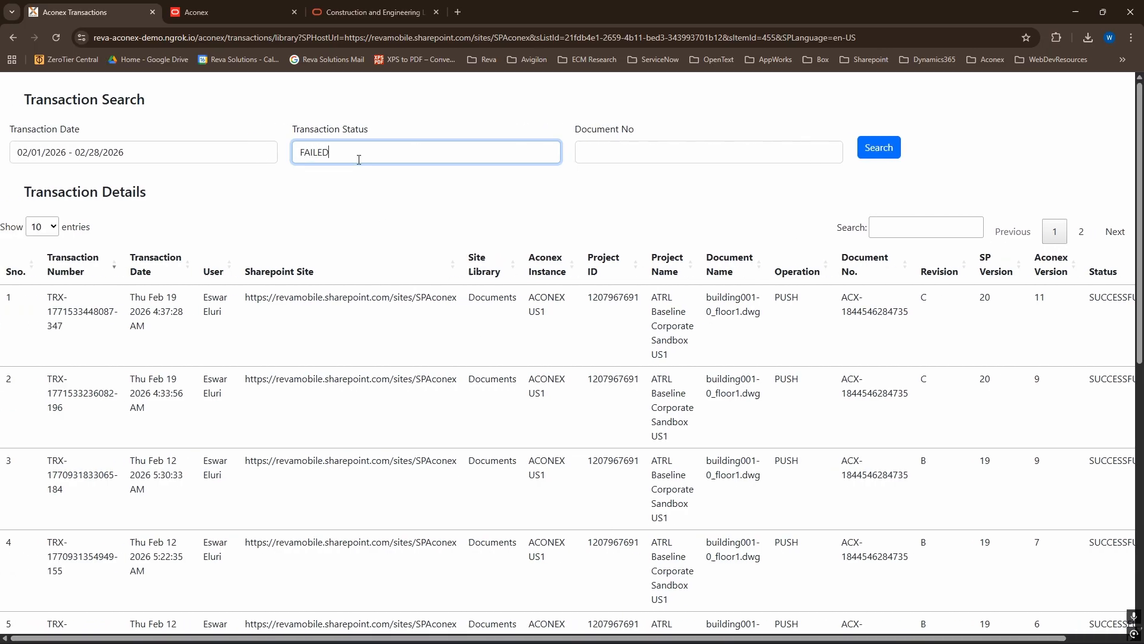
pyautogui.click(879, 149)
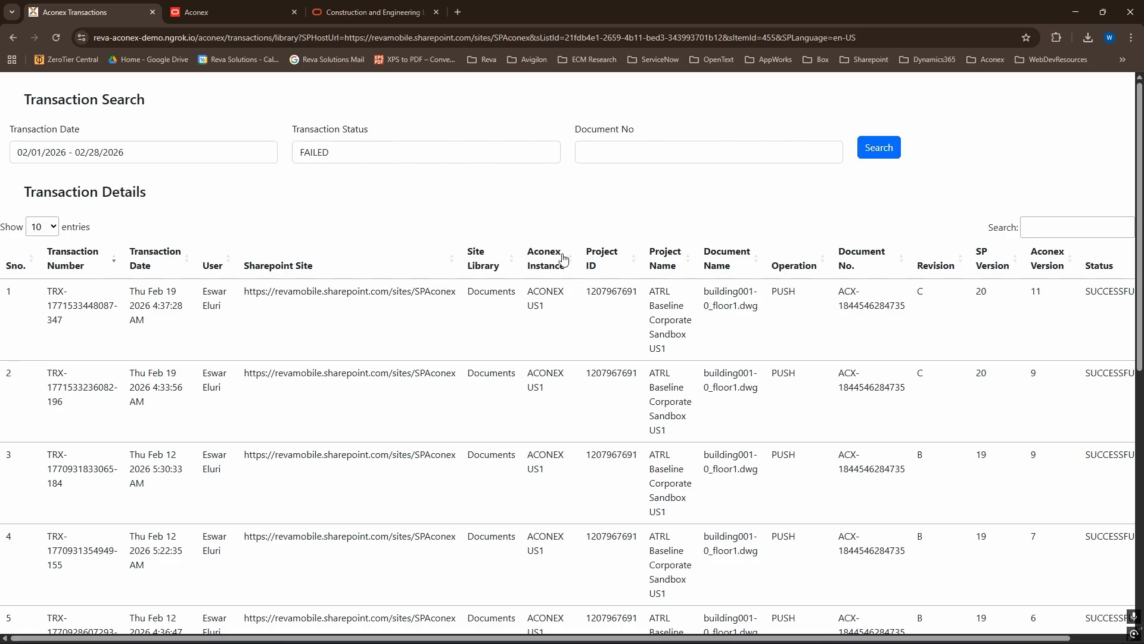
# - Examine the error text of the first failed transaction and return to the SharePoint library
pyautogui.hscroll(4, 1003, 181)
pyautogui.scroll(-1, 1003, 181)
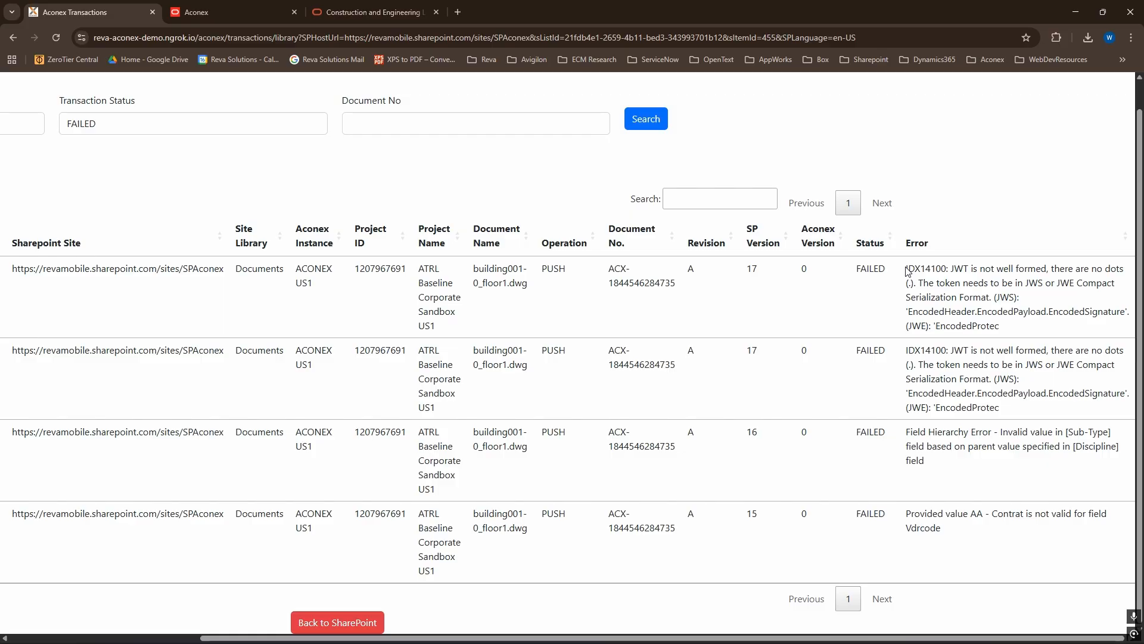
pyautogui.moveTo(906, 270); pyautogui.dragTo(1022, 338)
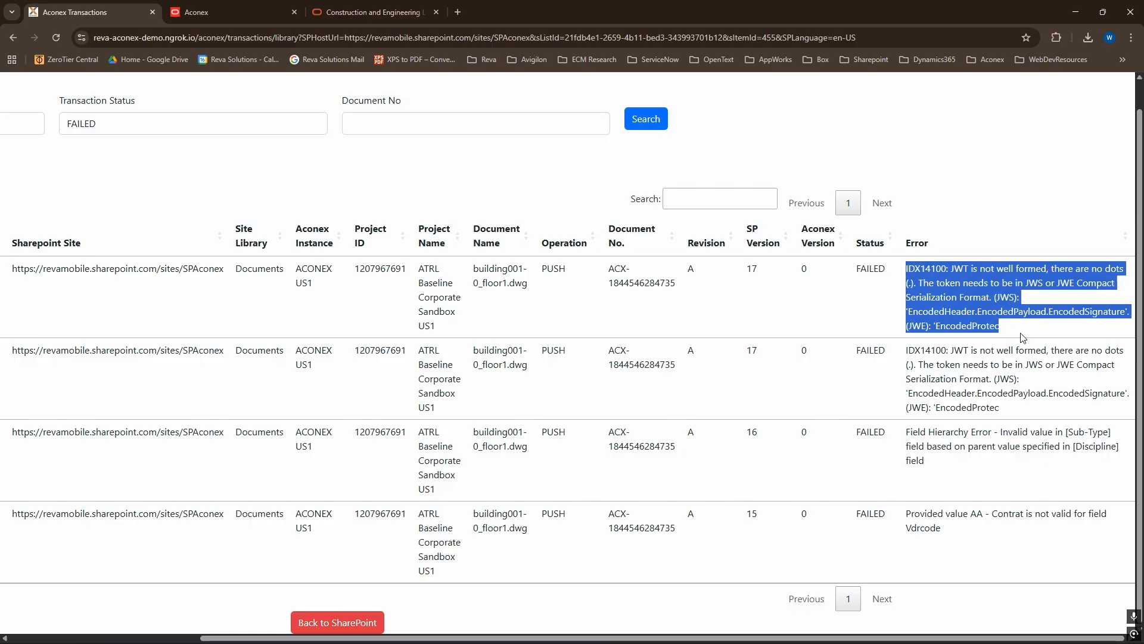
pyautogui.hscroll(-4, 730, 479)
pyautogui.click(554, 621)
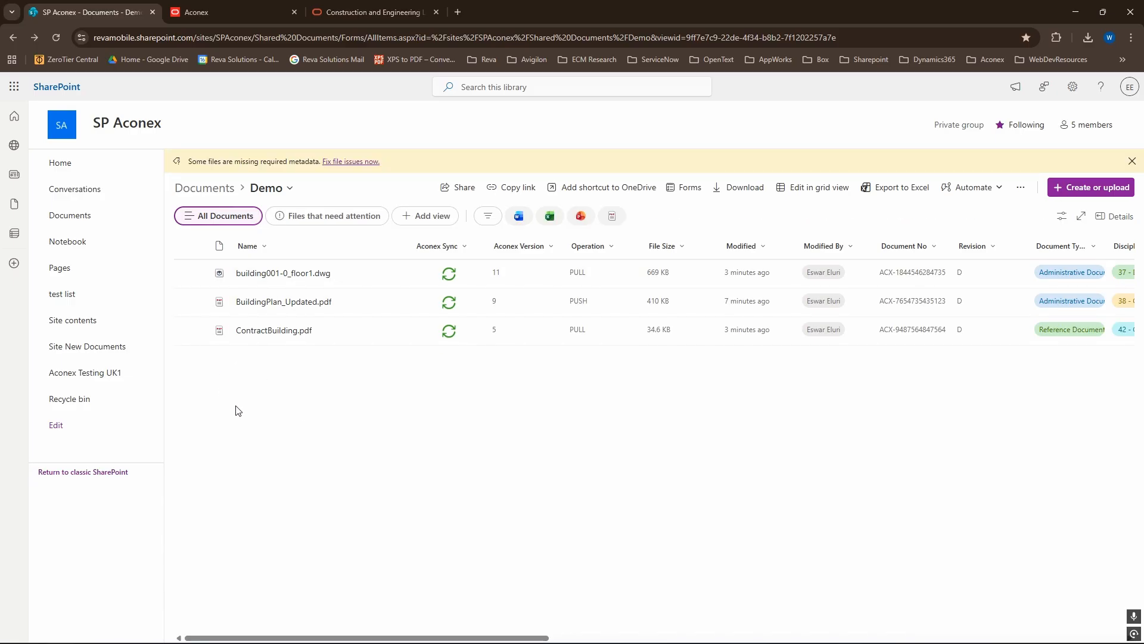
# - Open the Aconex transactions of the whole library with no file selected and look through the list
pyautogui.click(196, 246)
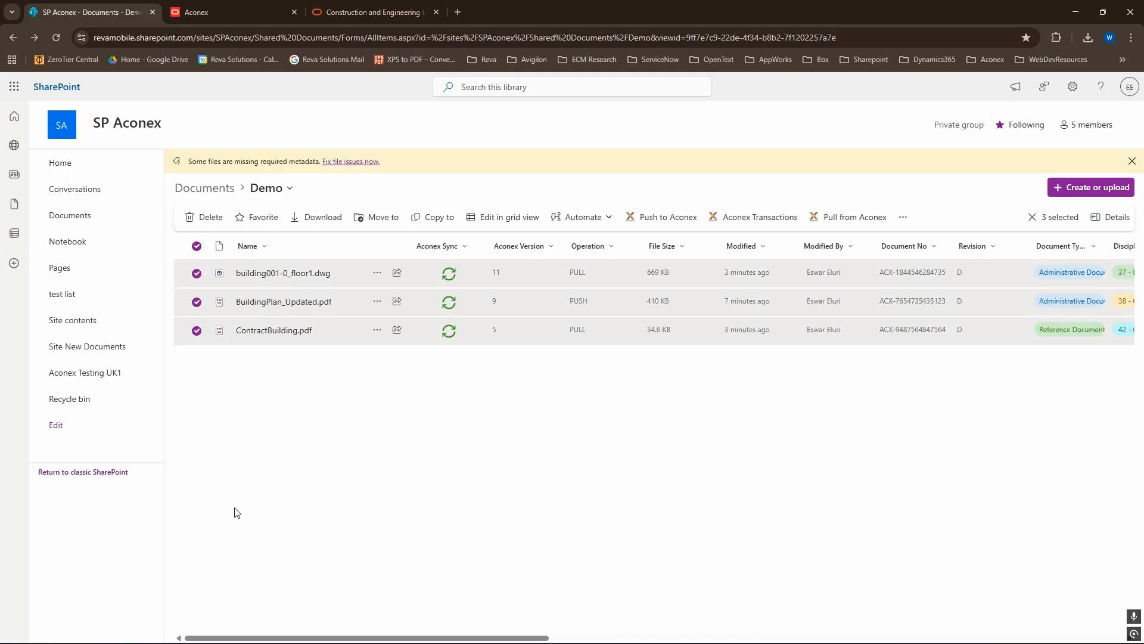
pyautogui.click(196, 249)
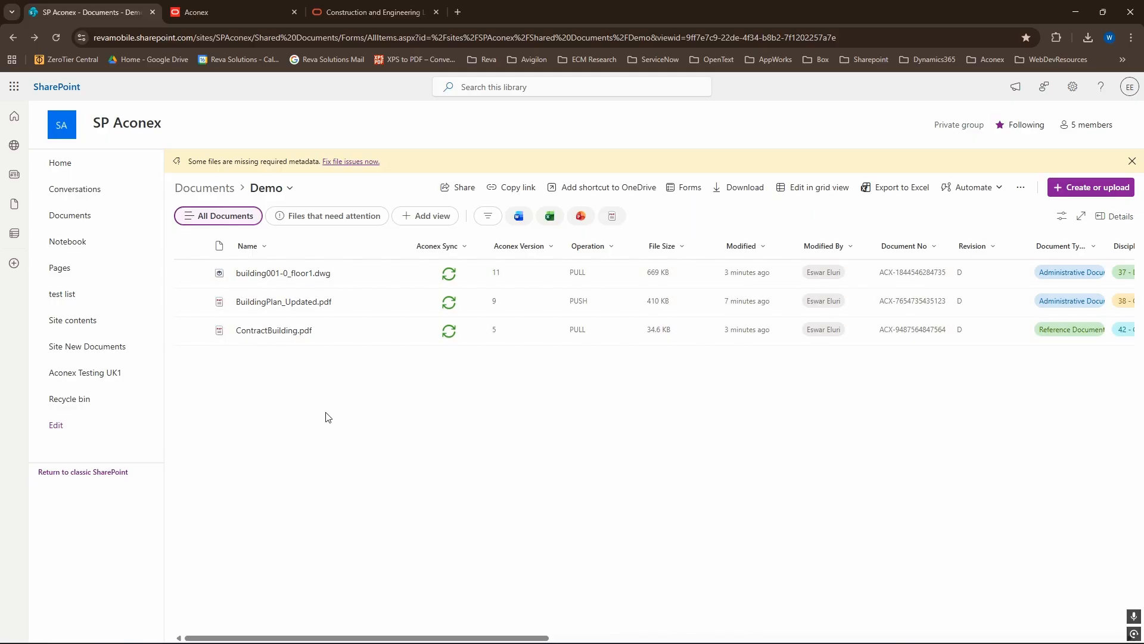
pyautogui.click(1021, 188)
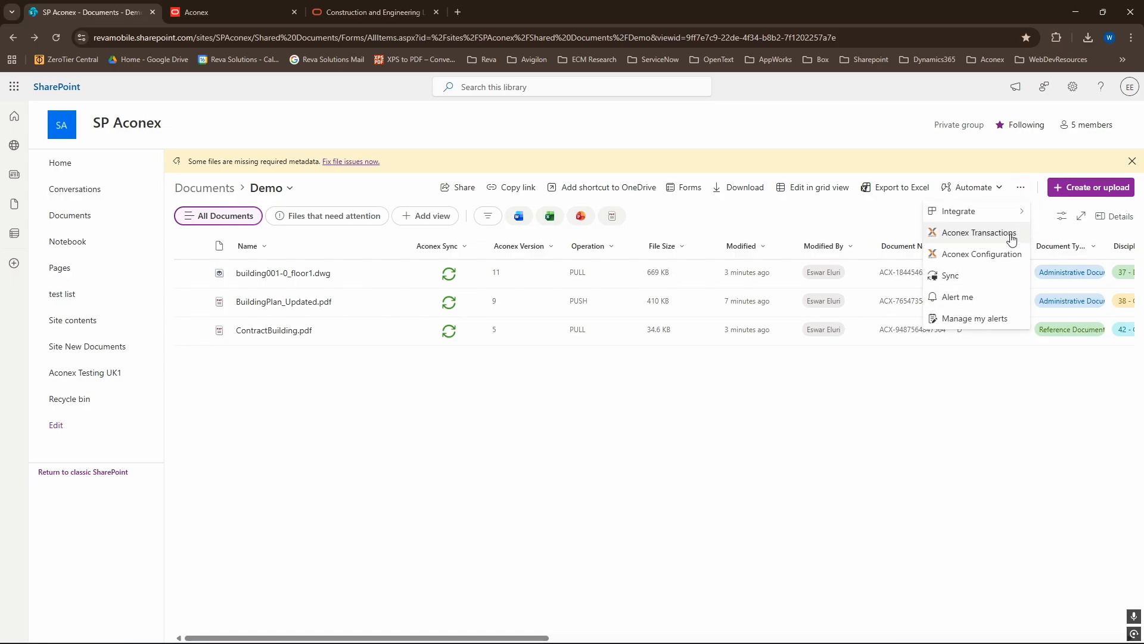
pyautogui.click(958, 234)
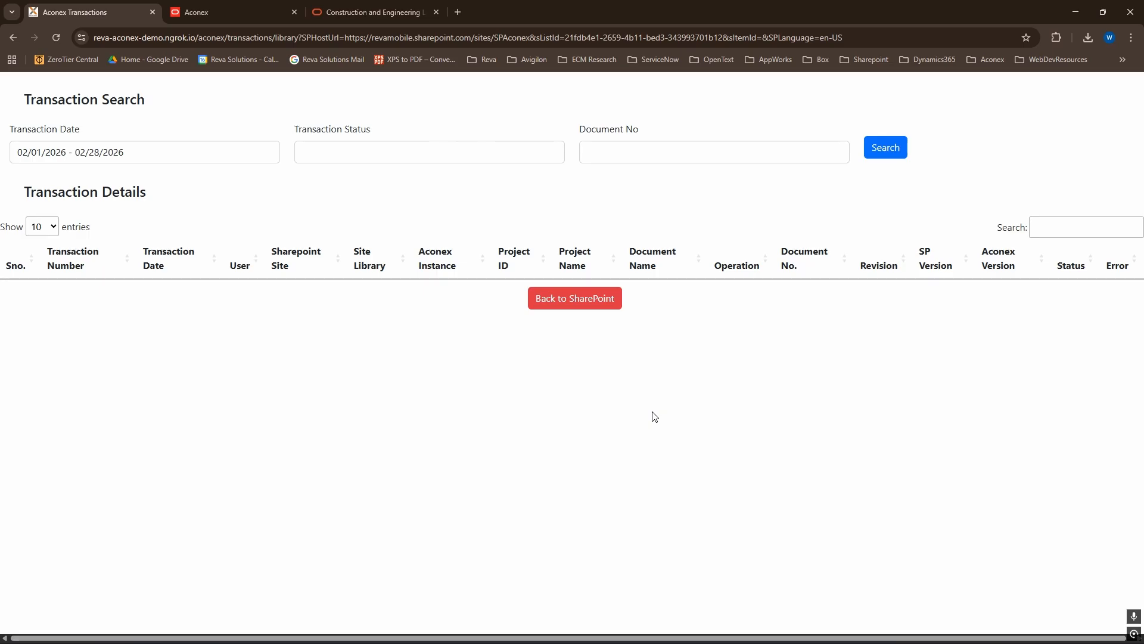
pyautogui.scroll(-10, 650, 393)
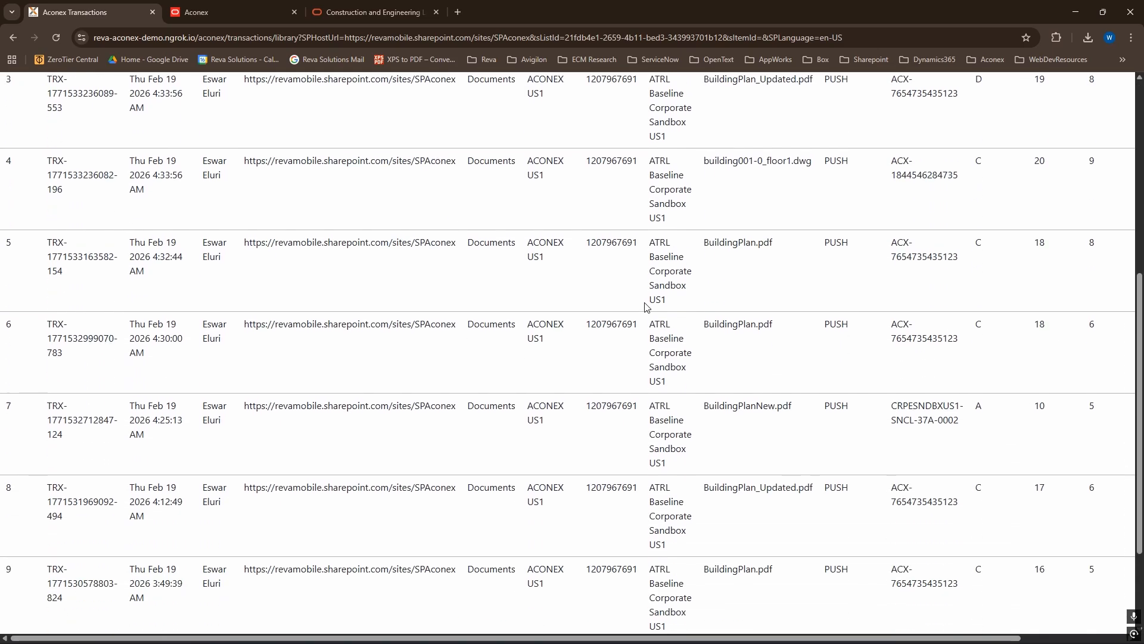
pyautogui.scroll(10, 620, 369)
pyautogui.scroll(-9, 623, 414)
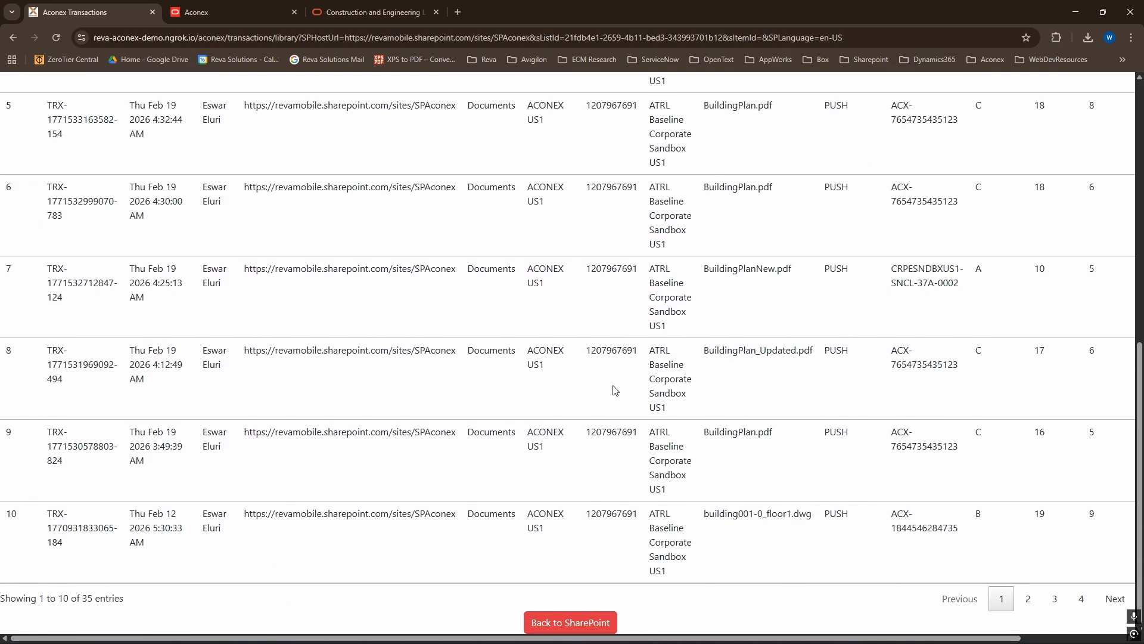
pyautogui.scroll(9, 614, 386)
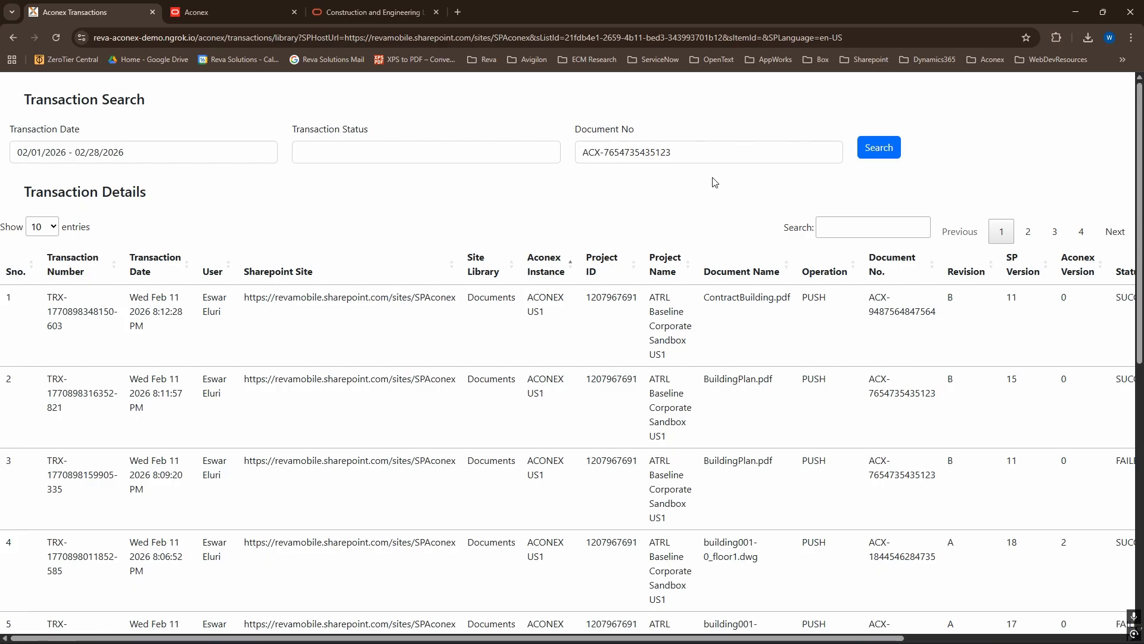
pyautogui.click(894, 160)
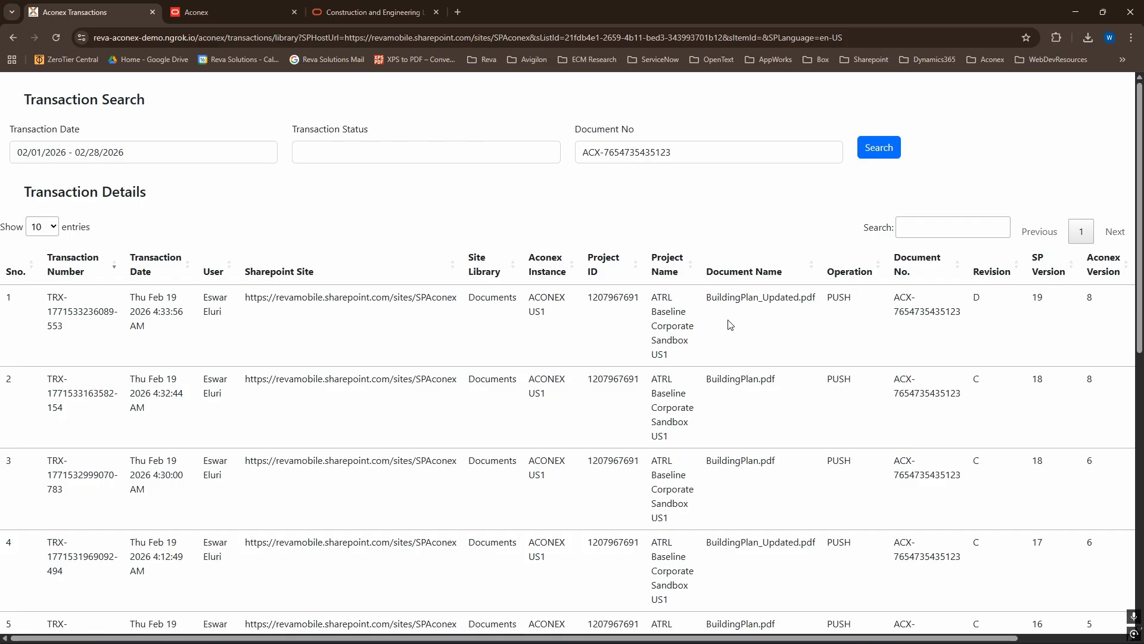
pyautogui.doubleClick(976, 299)
pyautogui.click(1005, 307)
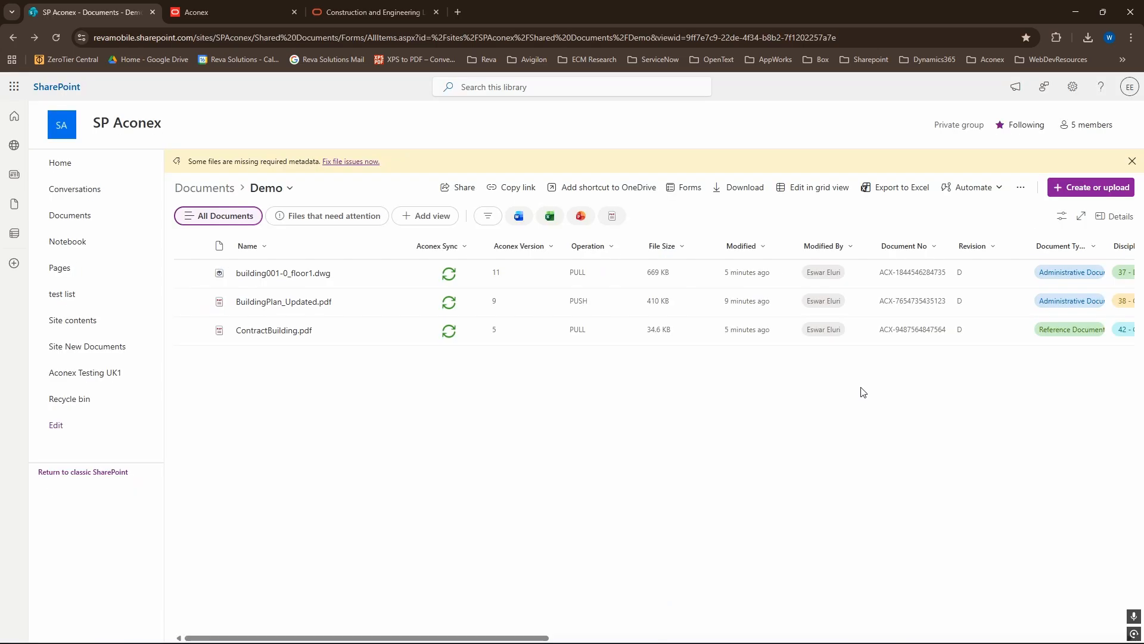